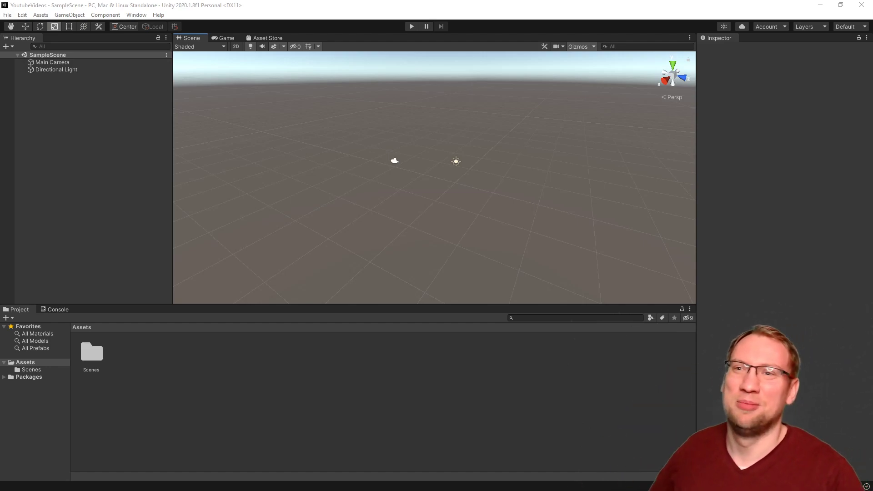
Step: Save the current scene
{"action": "left_click", "coordinate": [9, 15]}
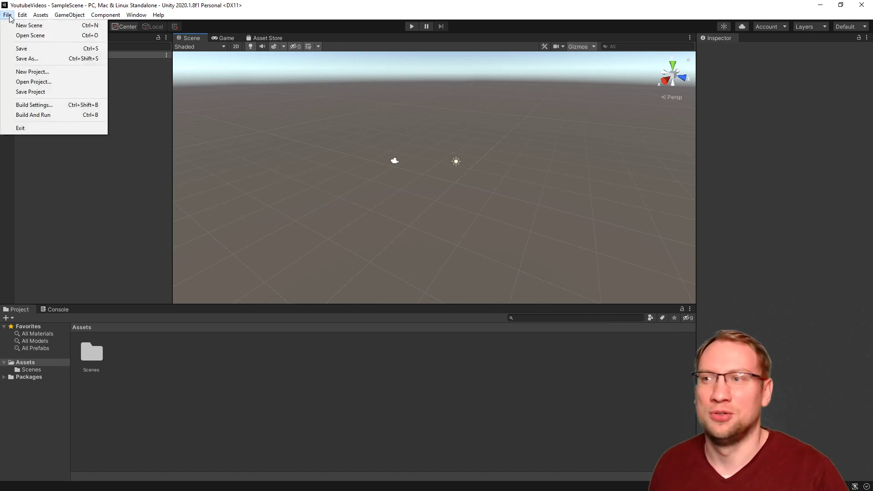
{"action": "left_click", "coordinate": [31, 48]}
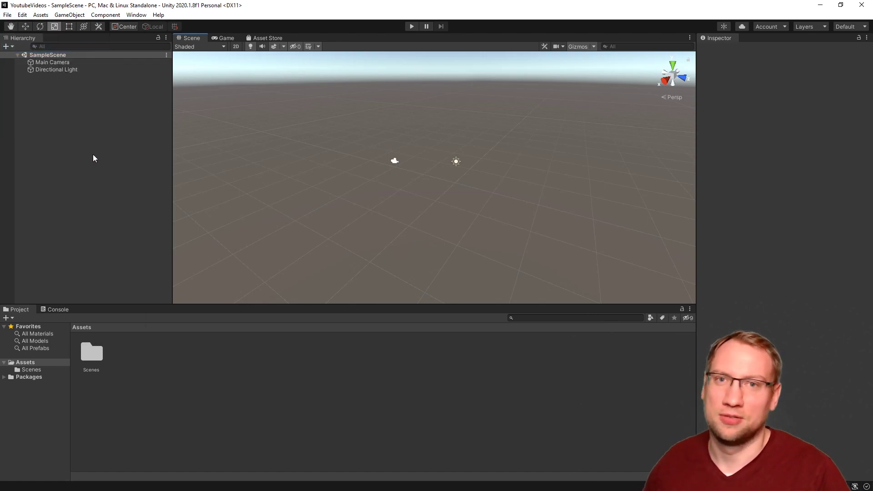
Step: Examine the Audio, Editor and Graphics categories of the project settings and close them
{"action": "left_click", "coordinate": [23, 15]}
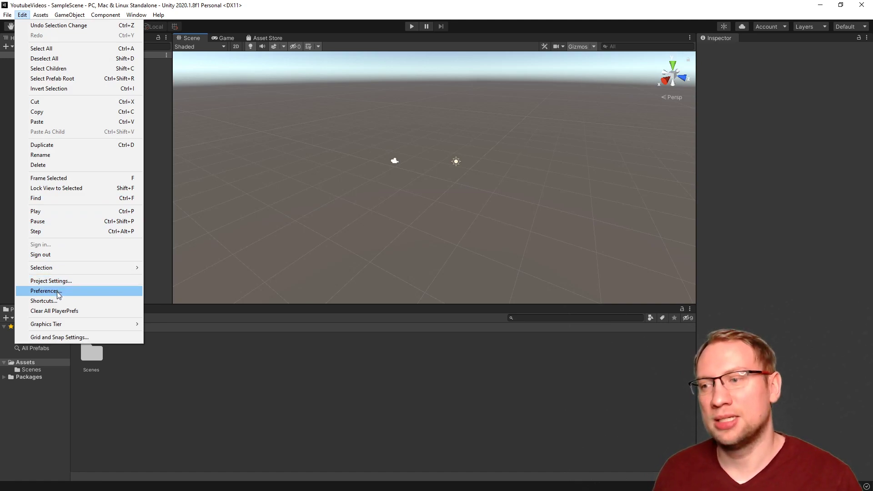
{"action": "left_click", "coordinate": [77, 280]}
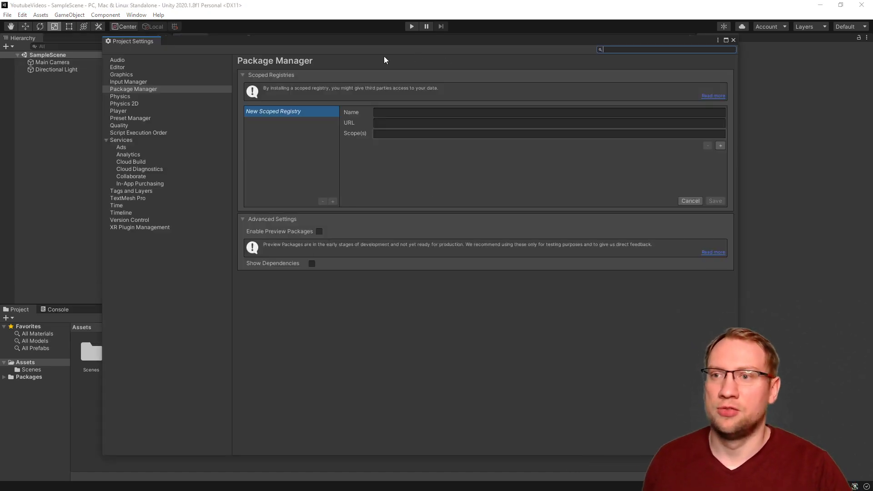
{"action": "left_click", "coordinate": [119, 60]}
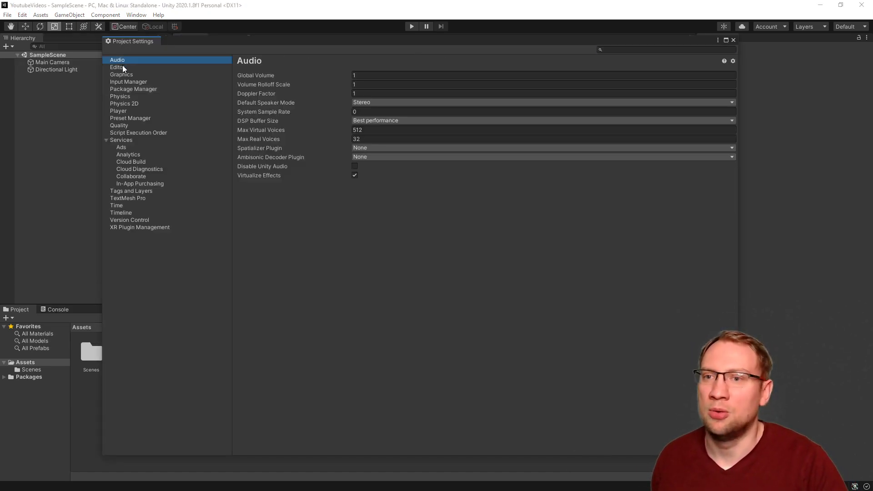
{"action": "left_click", "coordinate": [122, 68]}
{"action": "left_click", "coordinate": [121, 75]}
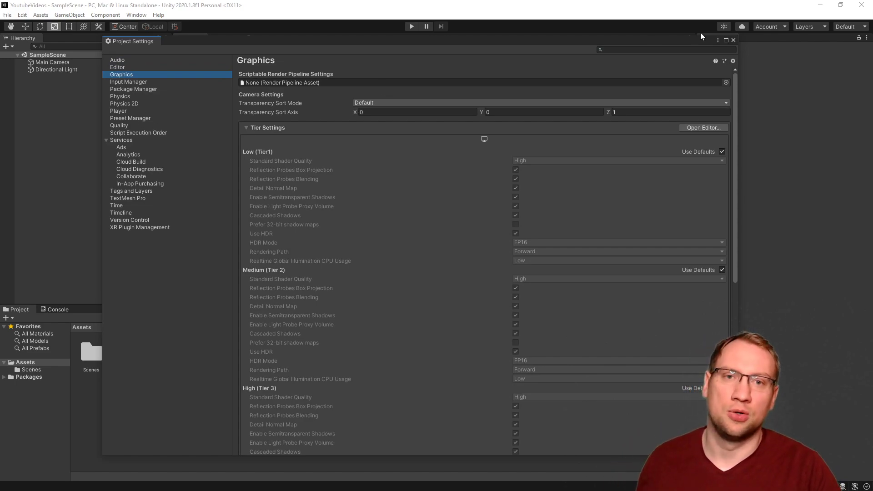
{"action": "left_click", "coordinate": [733, 40]}
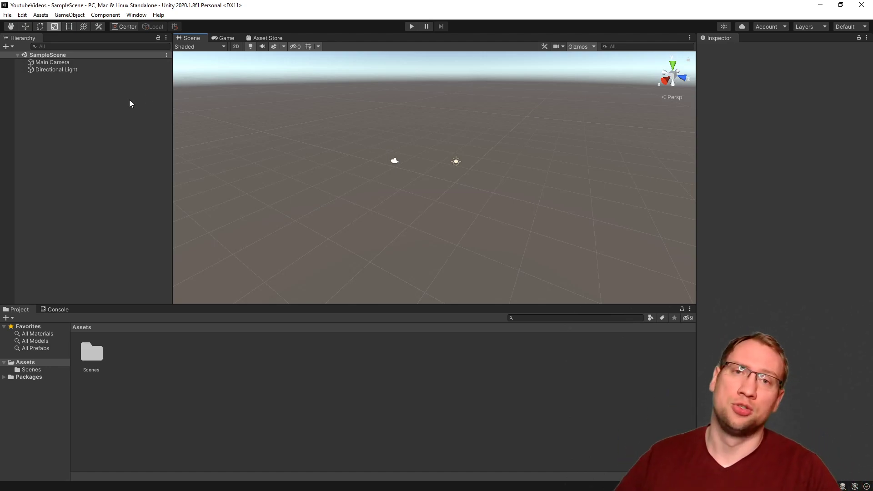
Step: Open the editor preferences and look through the Colors and General categories
{"action": "left_click", "coordinate": [21, 14]}
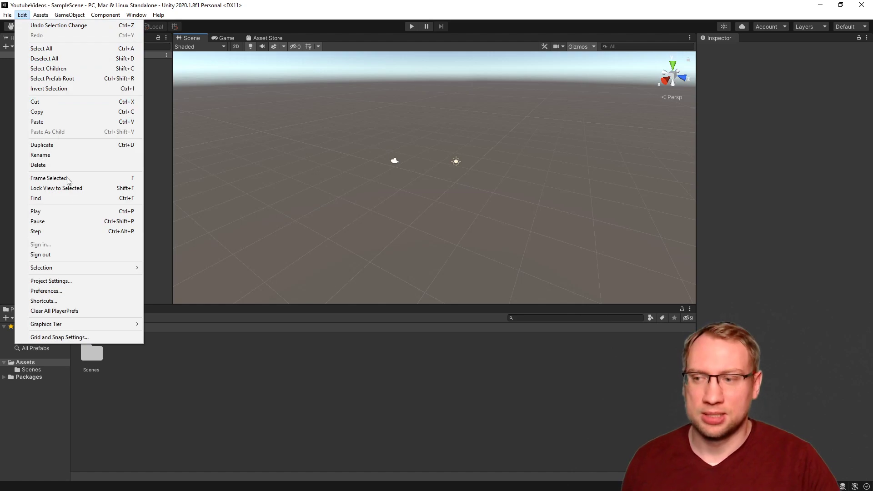
{"action": "left_click", "coordinate": [71, 291]}
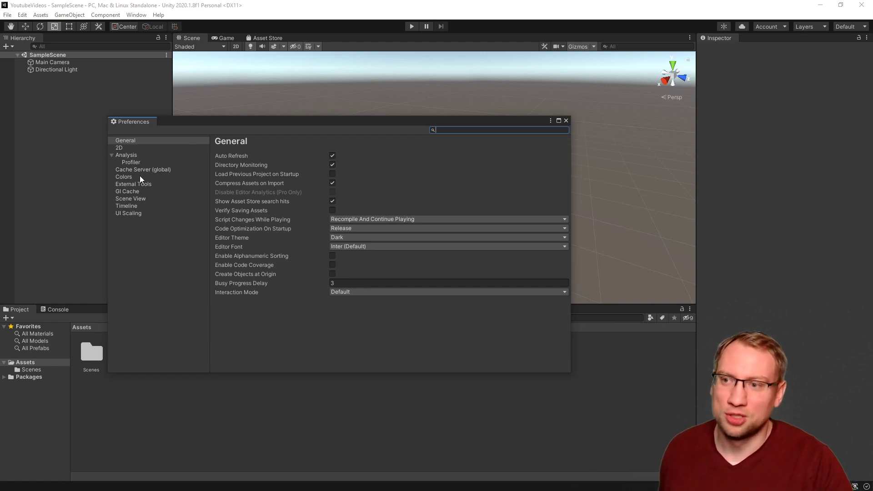
{"action": "left_click", "coordinate": [124, 177]}
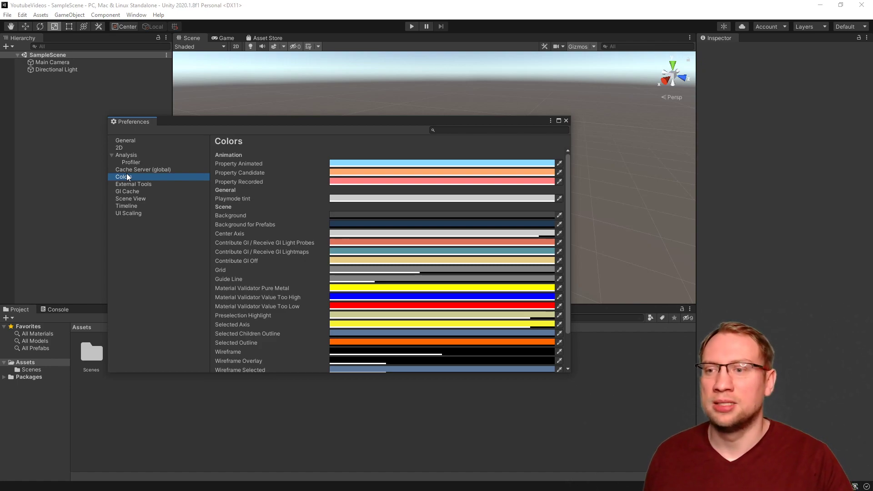
{"action": "left_click", "coordinate": [130, 140]}
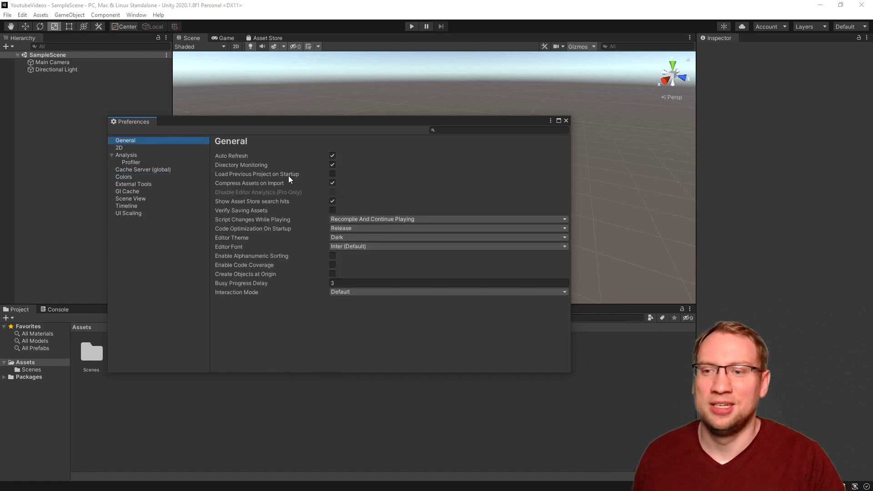
Step: Try the Light editor theme, restore the Dark theme and close the preferences
{"action": "left_click", "coordinate": [341, 238]}
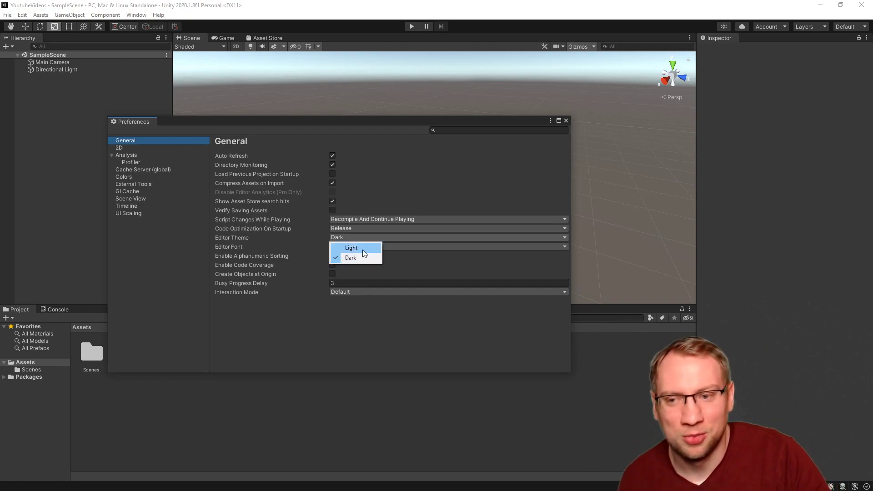
{"action": "left_click", "coordinate": [363, 250]}
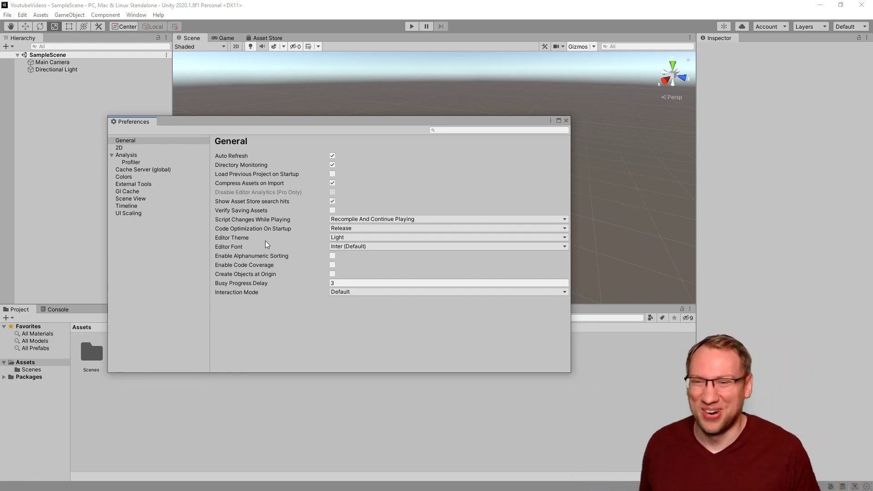
{"action": "left_click", "coordinate": [374, 237]}
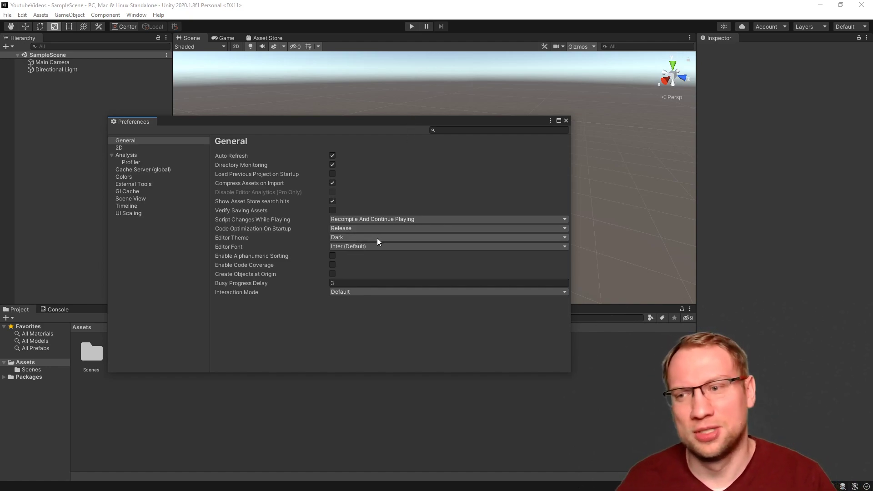
{"action": "left_click", "coordinate": [566, 121]}
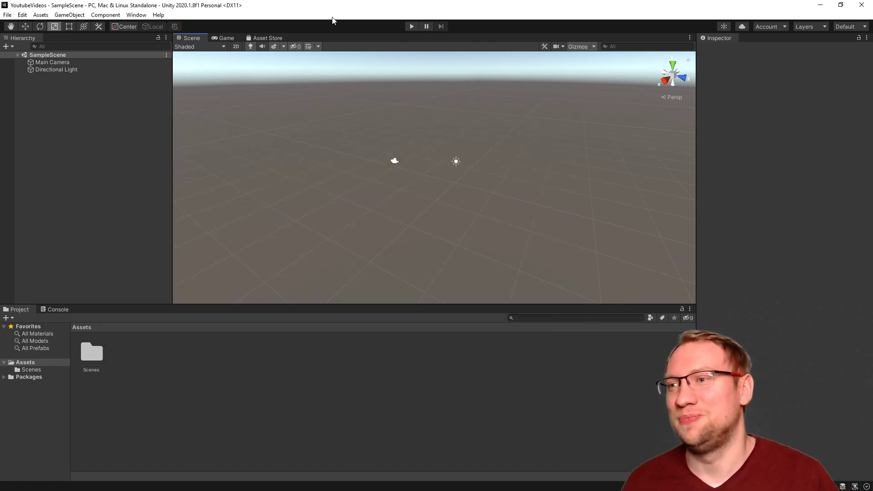
{"action": "left_click", "coordinate": [24, 16]}
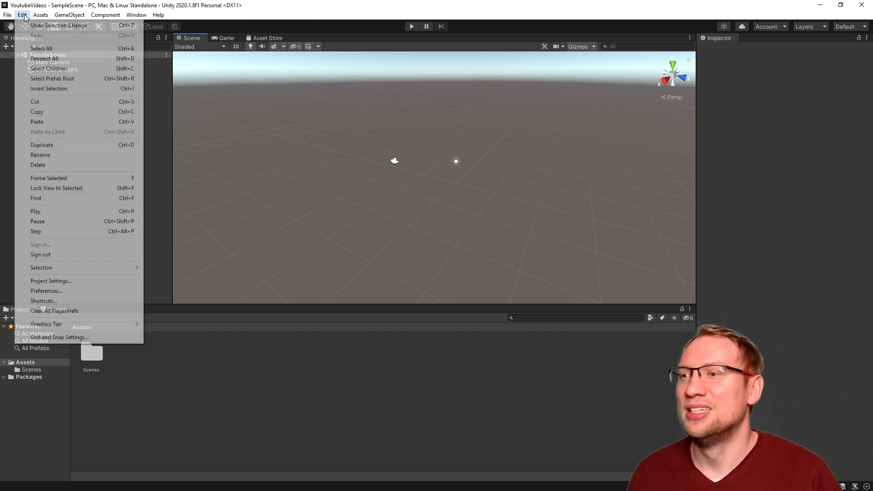
{"action": "mouse_move", "coordinate": [44, 18]}
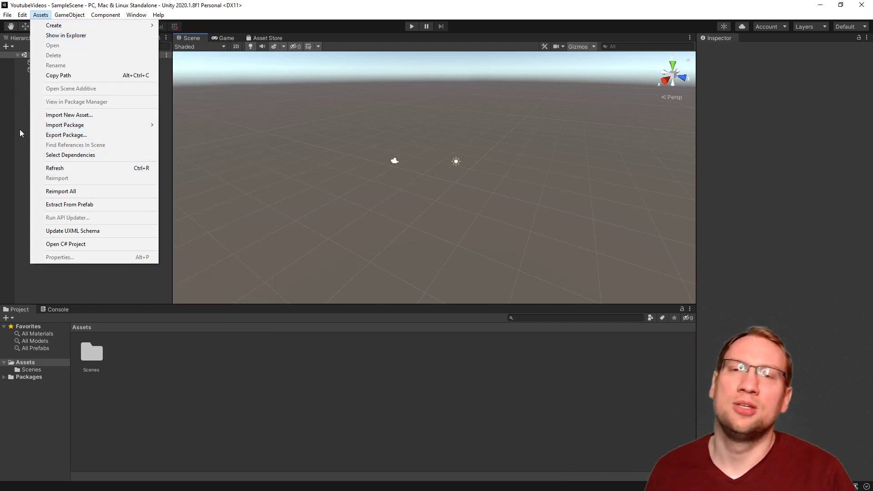
{"action": "left_click", "coordinate": [20, 133]}
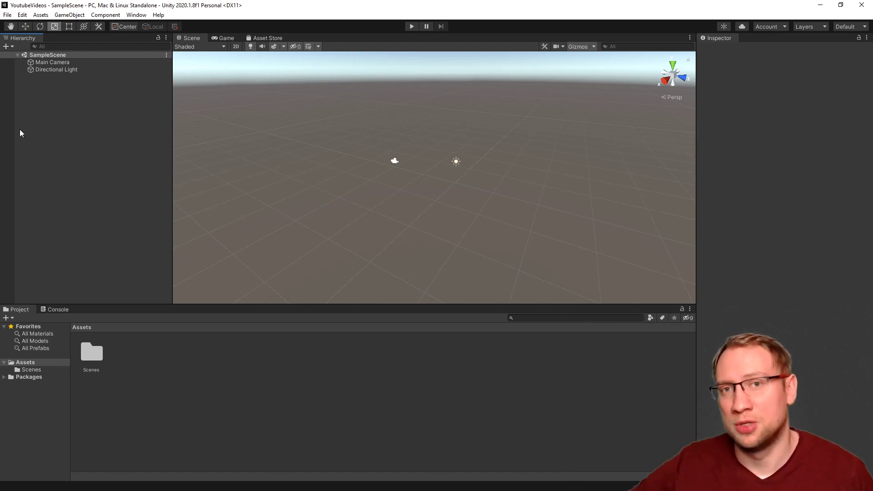
Step: Add a 3D Capsule object to the sample scene
{"action": "left_click", "coordinate": [58, 17]}
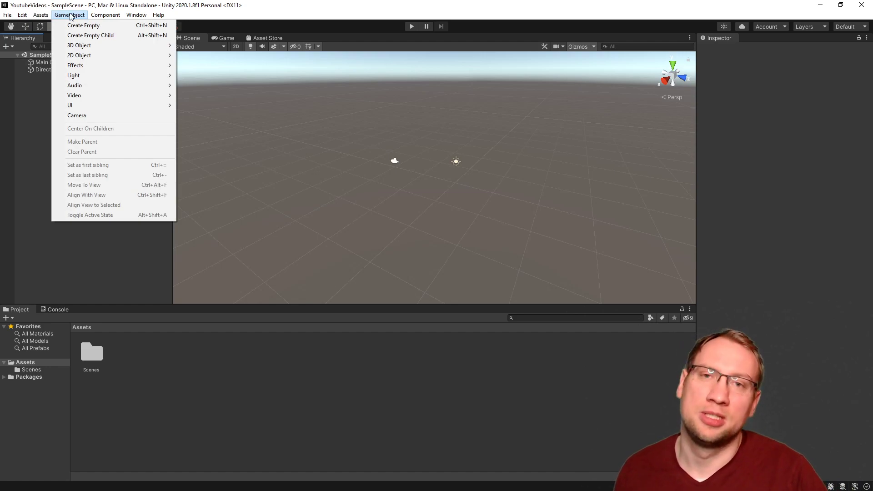
{"action": "mouse_move", "coordinate": [44, 19]}
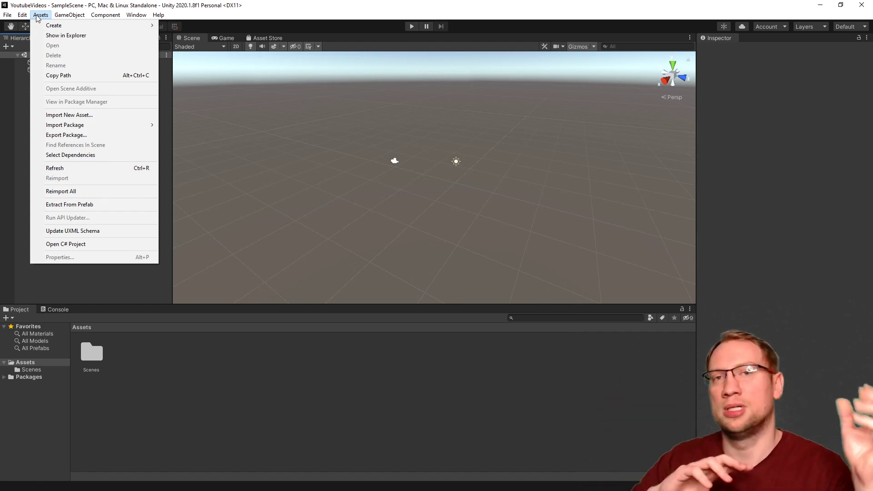
{"action": "mouse_move", "coordinate": [61, 15]}
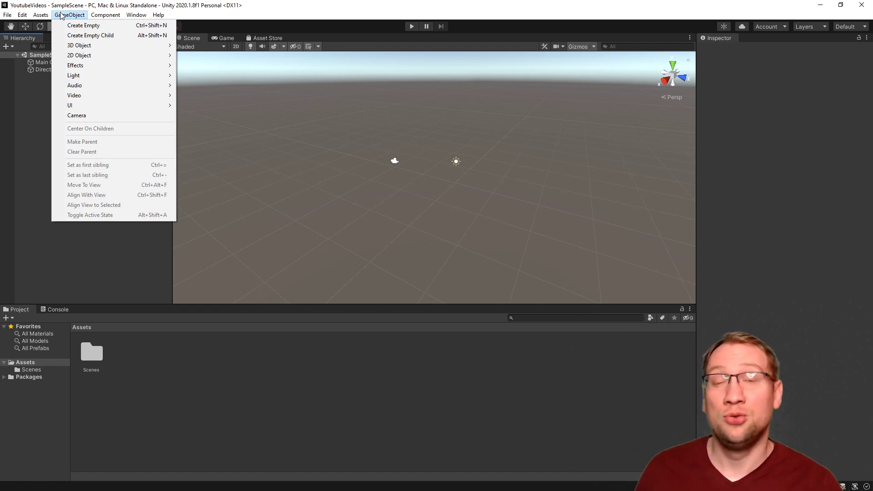
{"action": "mouse_move", "coordinate": [78, 46]}
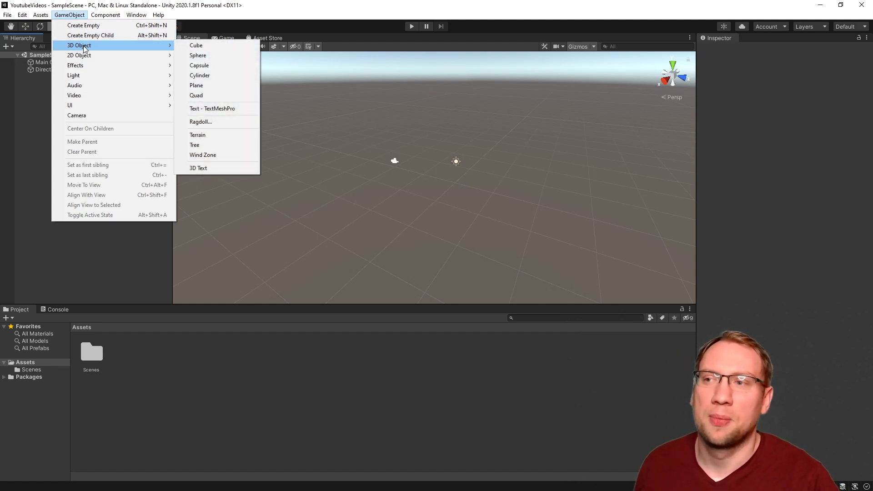
{"action": "left_click", "coordinate": [200, 65]}
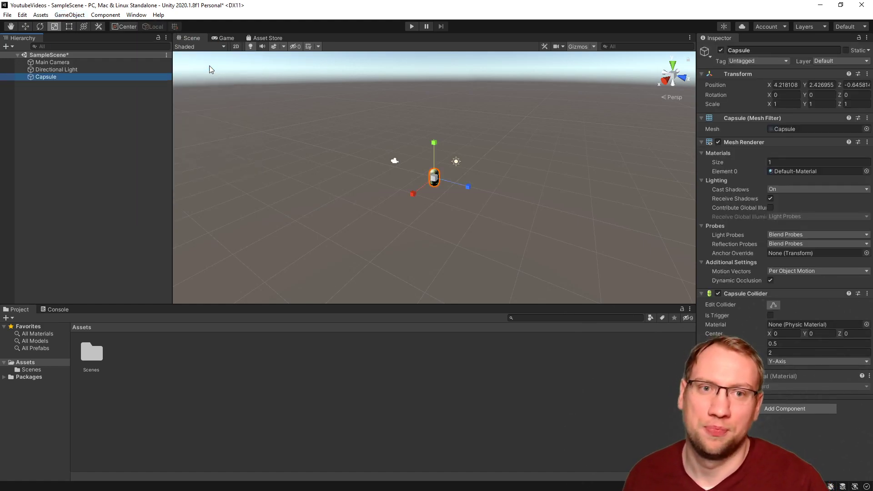
Step: Reset the capsule's Transform to the origin and frame the capsule in the Scene view
{"action": "right_click", "coordinate": [750, 74]}
{"action": "left_click", "coordinate": [767, 78]}
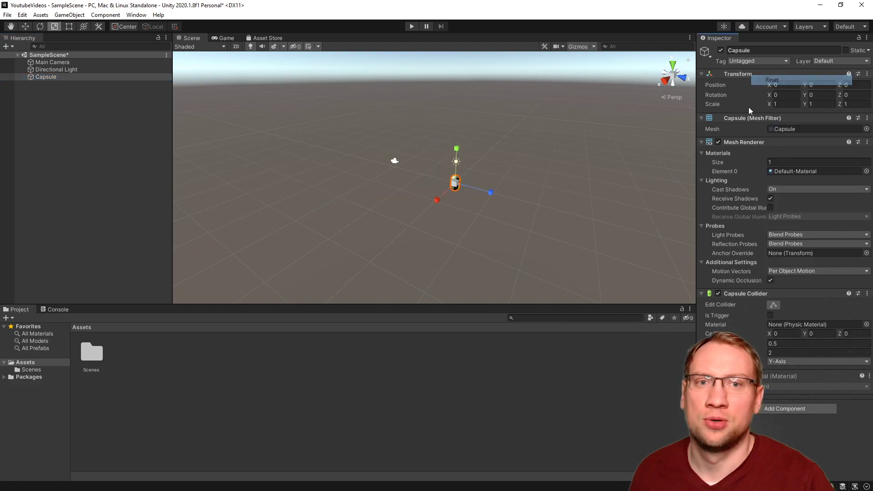
{"action": "key", "text": "f"}
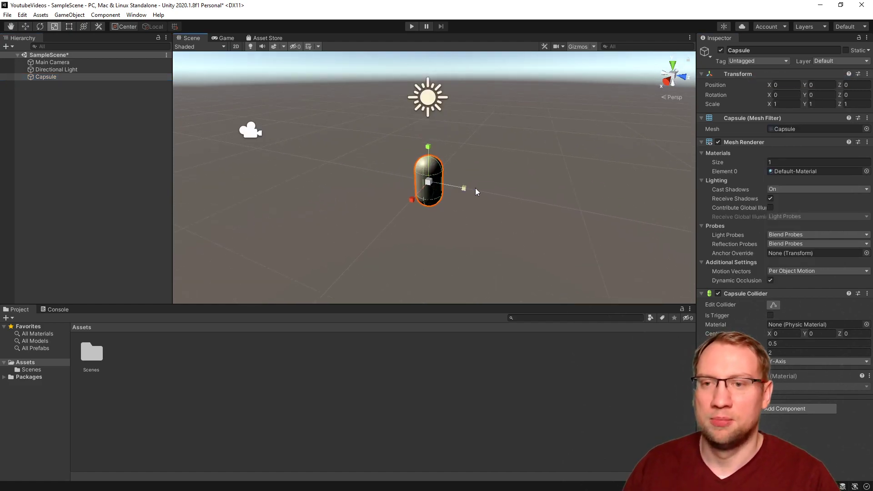
{"action": "scroll", "coordinate": [422, 180], "scroll_direction": "down", "scroll_amount": 2}
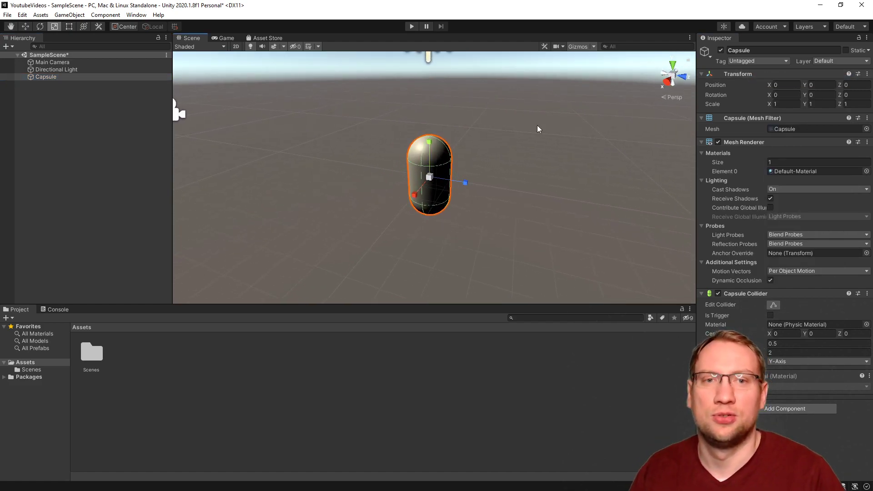
{"action": "left_click_drag", "start_coordinate": [514, 176], "coordinate": [234, 191], "text": "alt"}
{"action": "scroll", "coordinate": [257, 192], "scroll_direction": "down", "scroll_amount": 2}
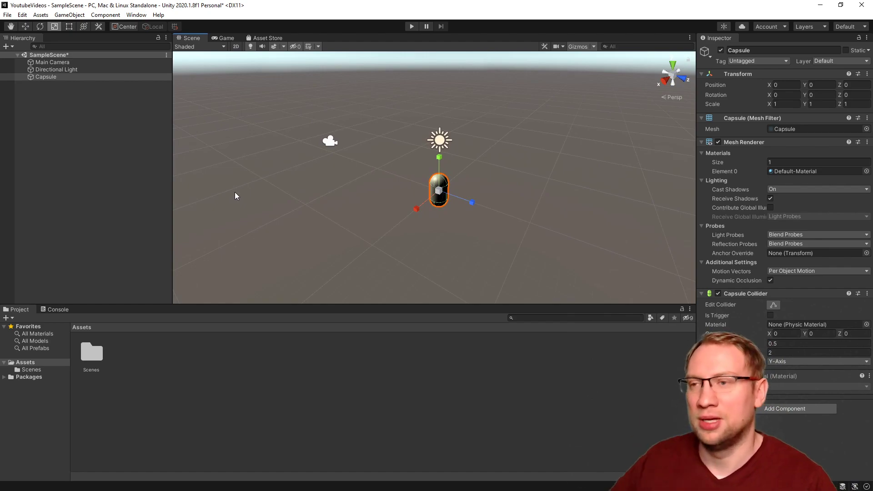
Step: Add a 3D Cube object to the scene and delete it again
{"action": "left_click", "coordinate": [41, 14]}
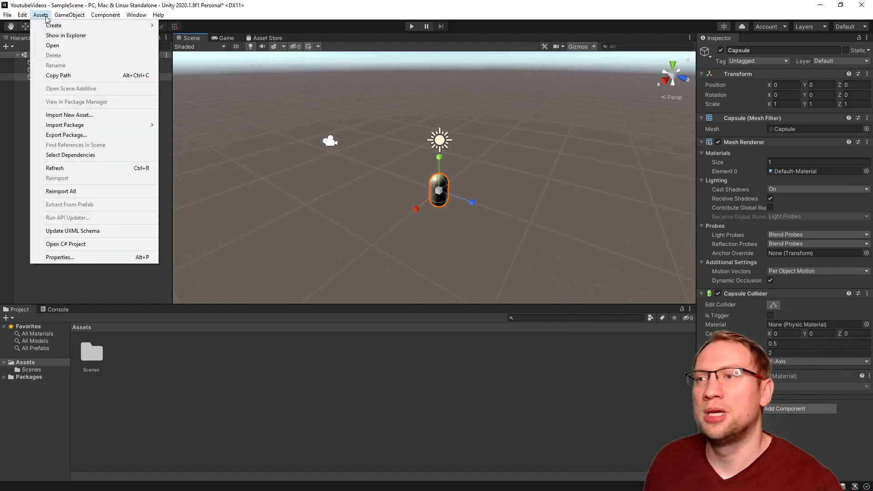
{"action": "mouse_move", "coordinate": [66, 16]}
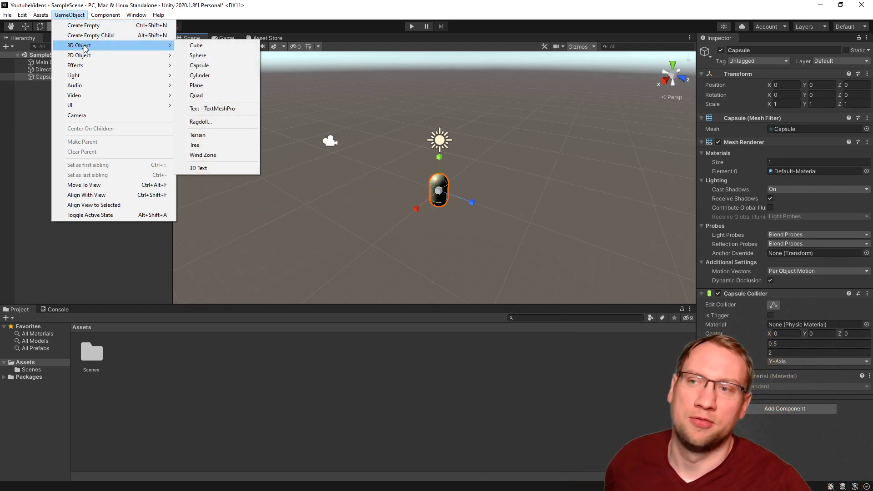
{"action": "left_click", "coordinate": [196, 45]}
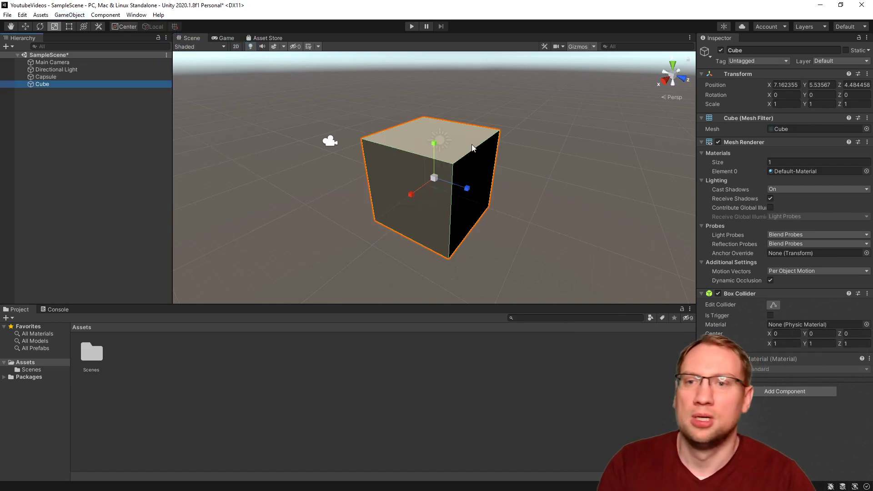
{"action": "key", "text": "Delete"}
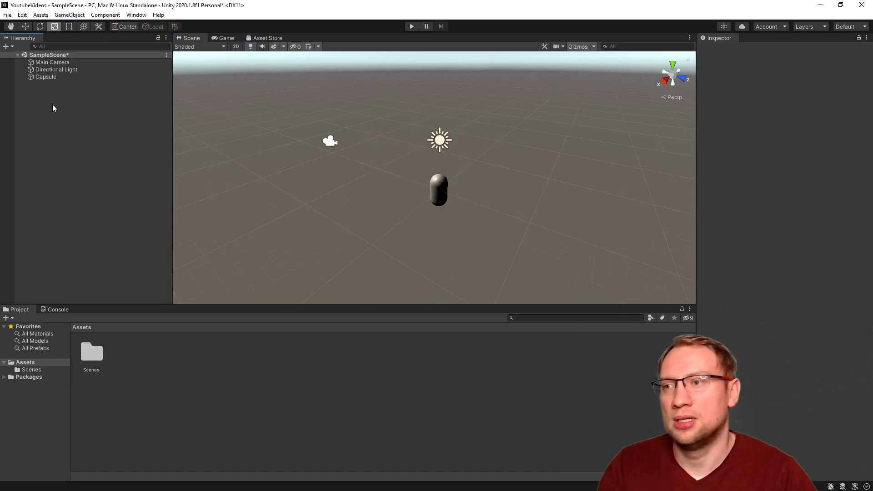
{"action": "left_click", "coordinate": [54, 78]}
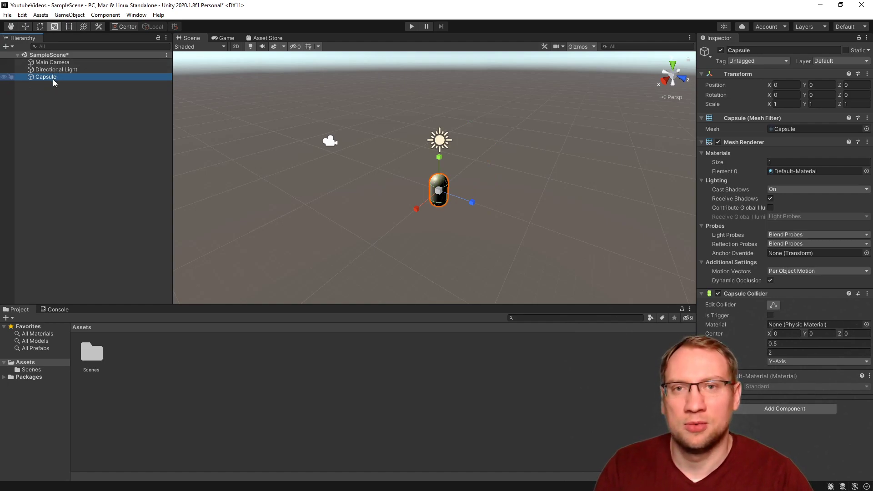
{"action": "left_click", "coordinate": [55, 93]}
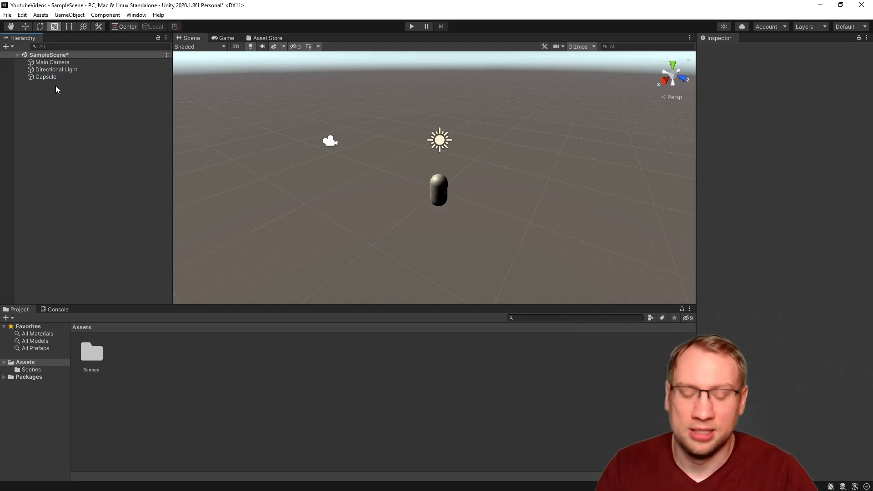
{"action": "left_click", "coordinate": [61, 75]}
{"action": "right_click", "coordinate": [60, 76]}
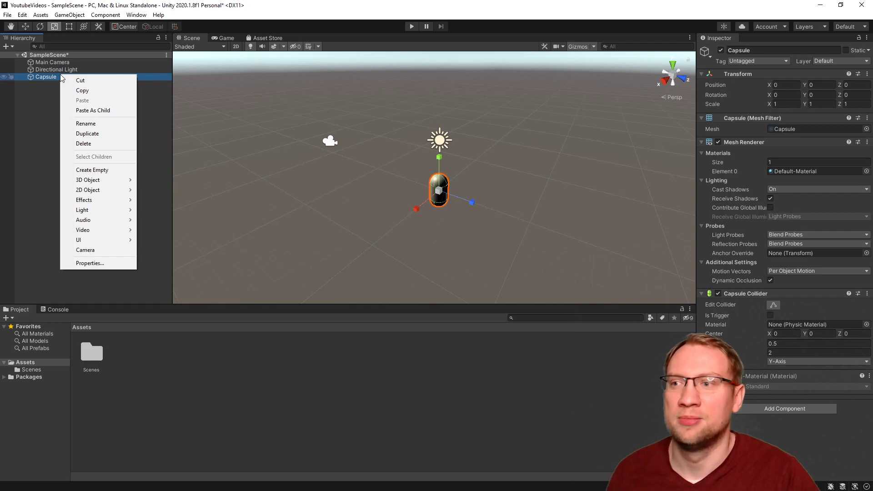
{"action": "left_click", "coordinate": [78, 17]}
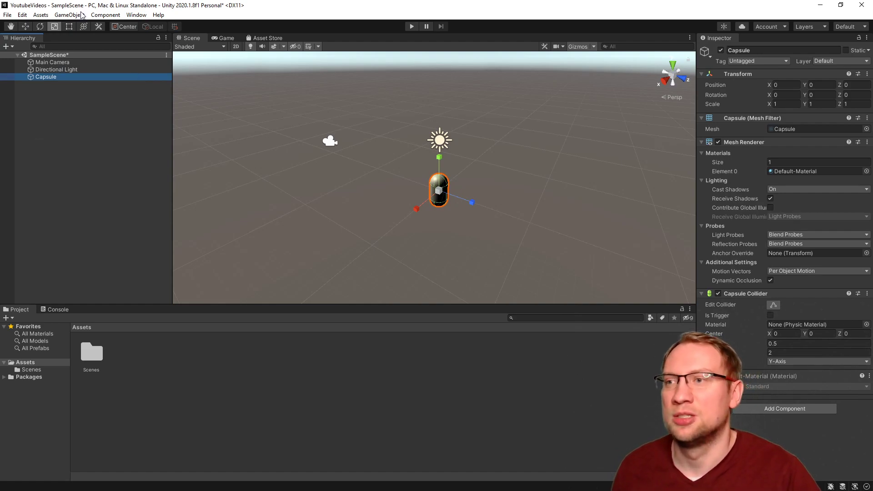
Step: Review the kinds of game objects that can be created, including the 2D Object and UI categories
{"action": "left_click", "coordinate": [71, 15]}
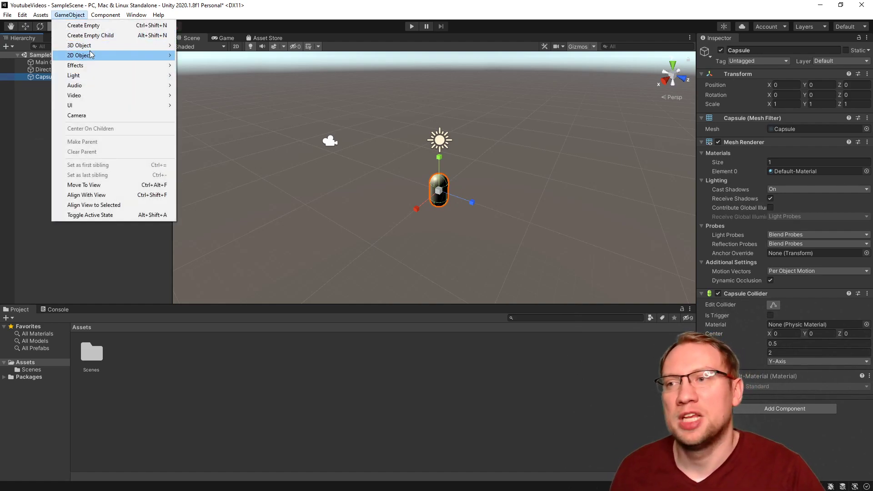
{"action": "mouse_move", "coordinate": [94, 57]}
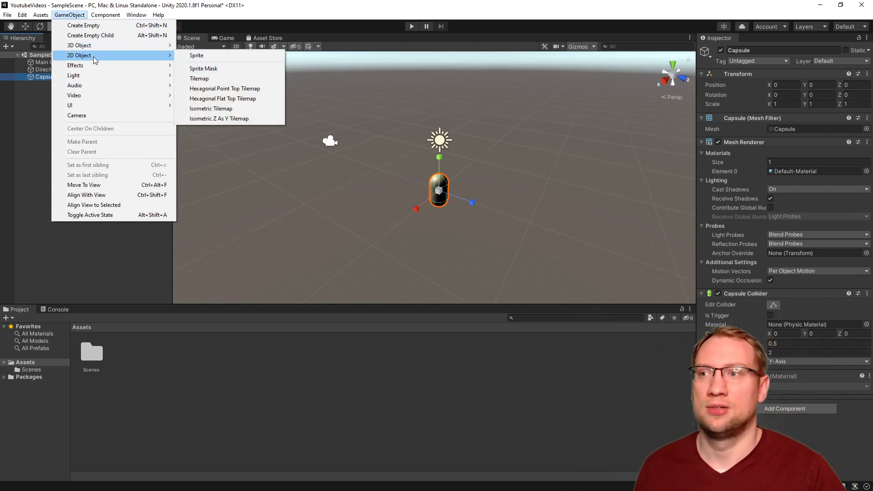
{"action": "mouse_move", "coordinate": [91, 105]}
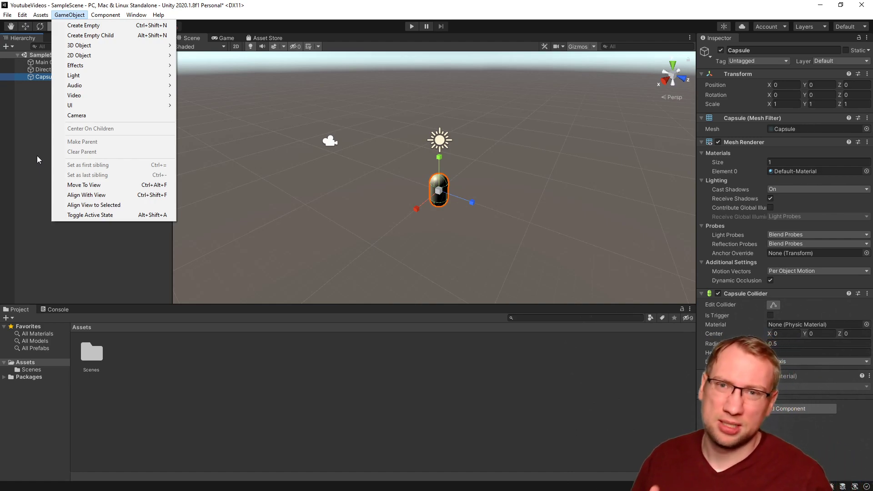
{"action": "left_click", "coordinate": [37, 156]}
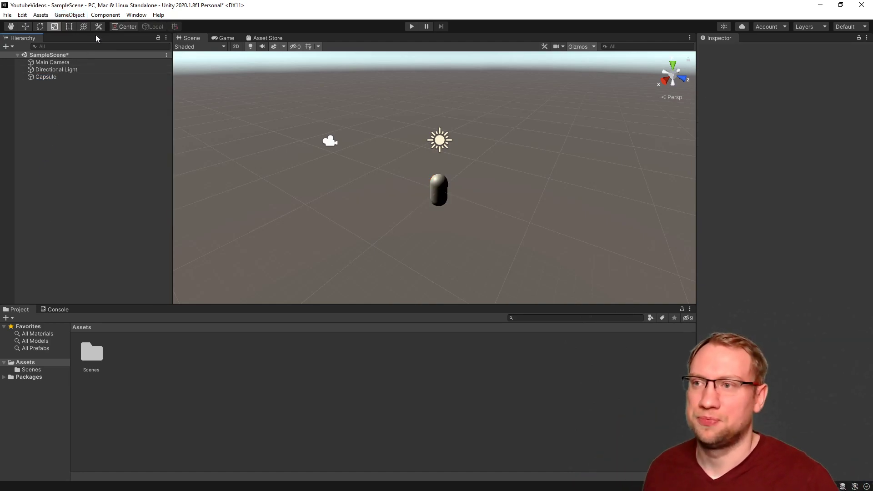
Step: Examine the component categories available for the Capsule, including Mesh, Effects and Audio
{"action": "left_click", "coordinate": [105, 15]}
{"action": "mouse_move", "coordinate": [122, 58]}
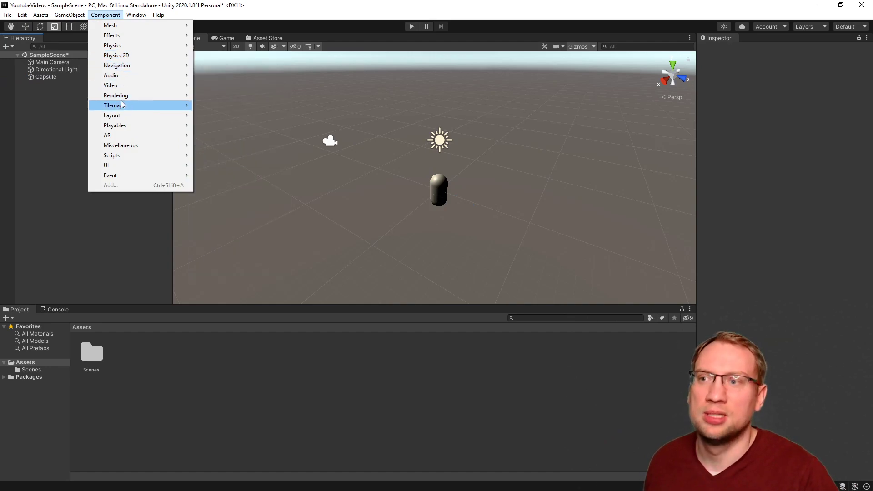
{"action": "left_click", "coordinate": [437, 195]}
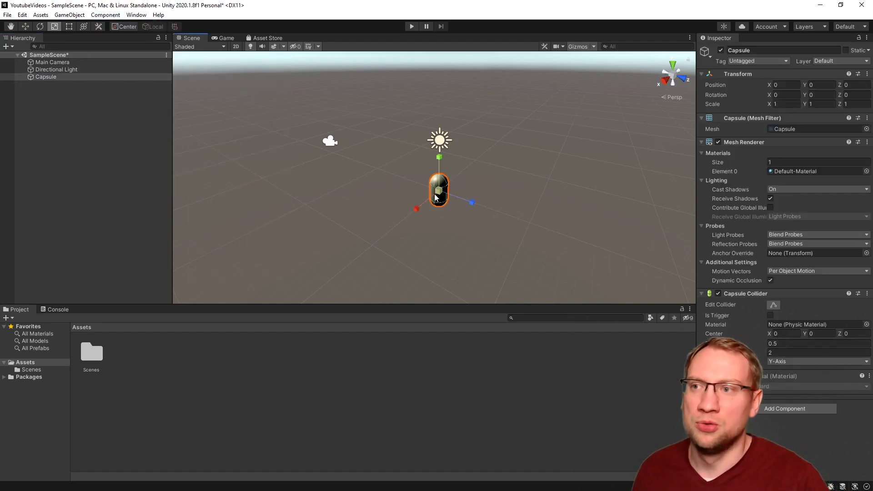
{"action": "left_click", "coordinate": [106, 15]}
{"action": "mouse_move", "coordinate": [114, 36]}
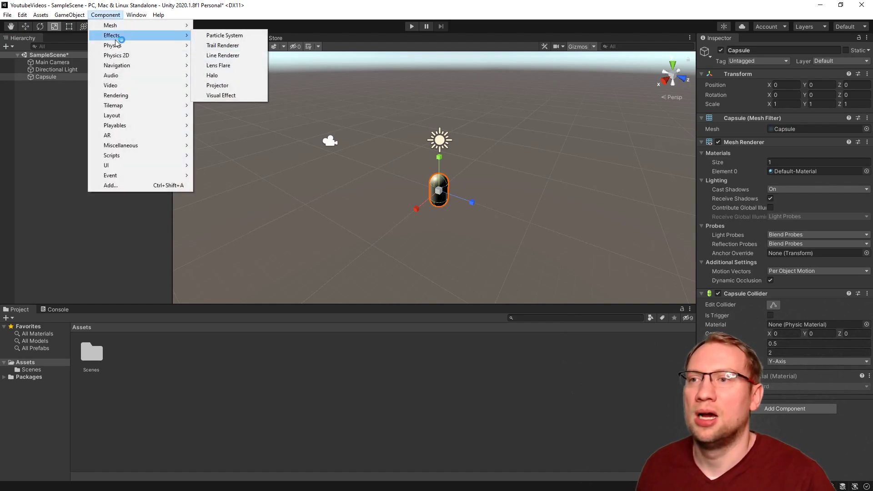
{"action": "mouse_move", "coordinate": [118, 76]}
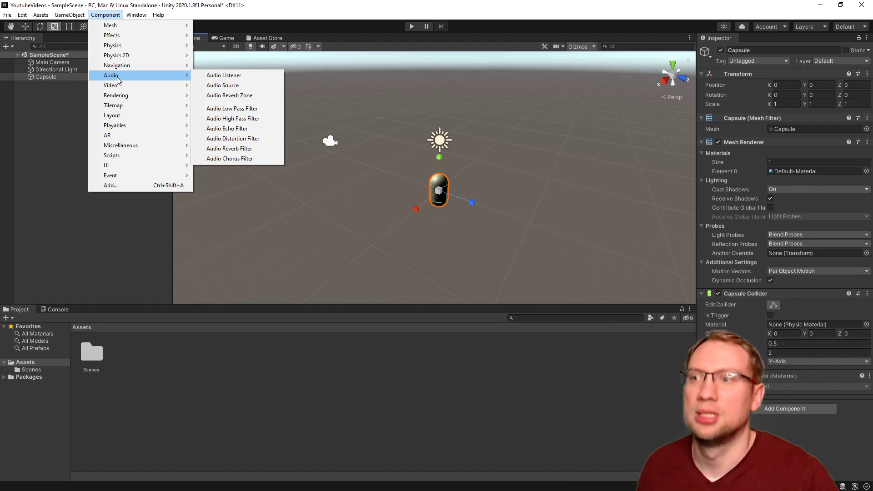
{"action": "left_click", "coordinate": [49, 91]}
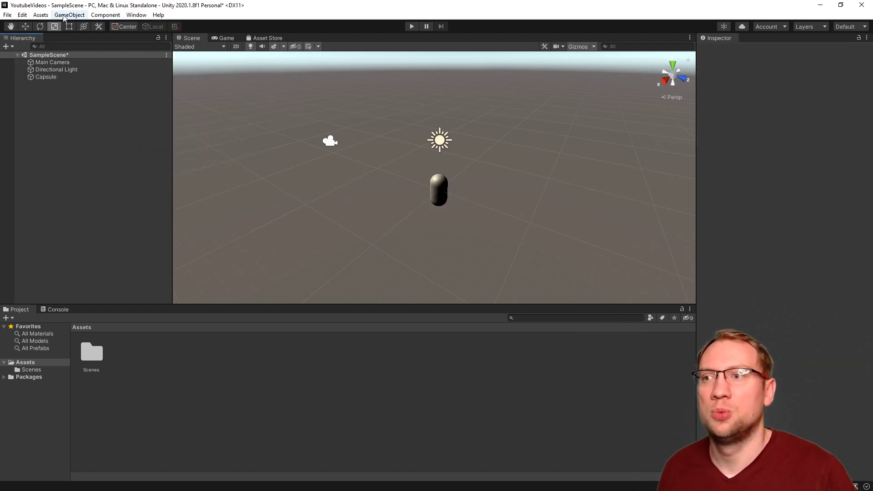
{"action": "left_click", "coordinate": [59, 76]}
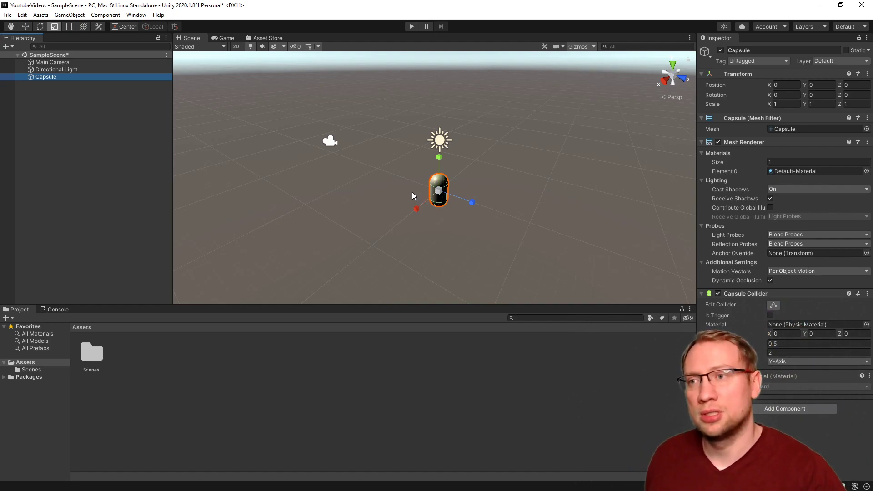
{"action": "left_click", "coordinate": [106, 15]}
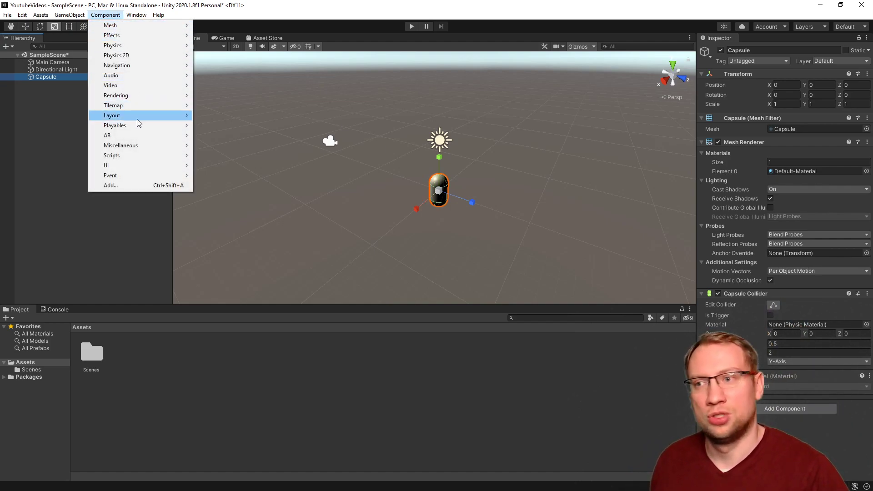
{"action": "mouse_move", "coordinate": [138, 26]}
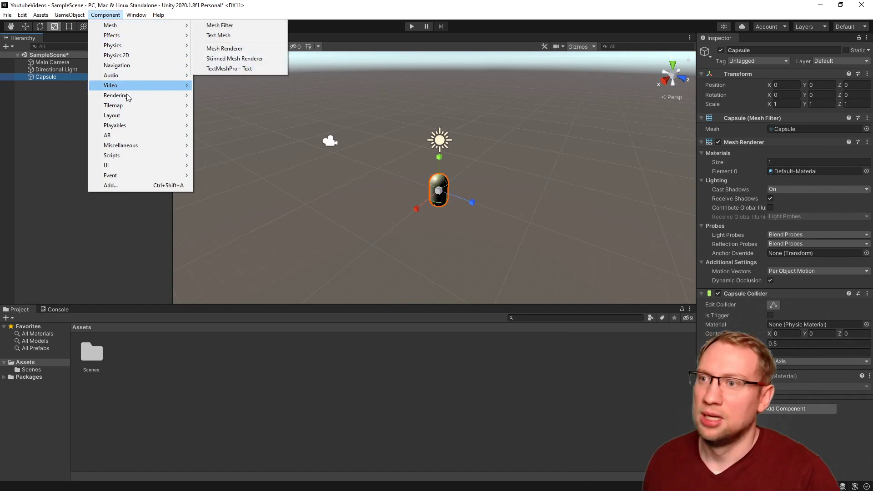
{"action": "left_click", "coordinate": [61, 140]}
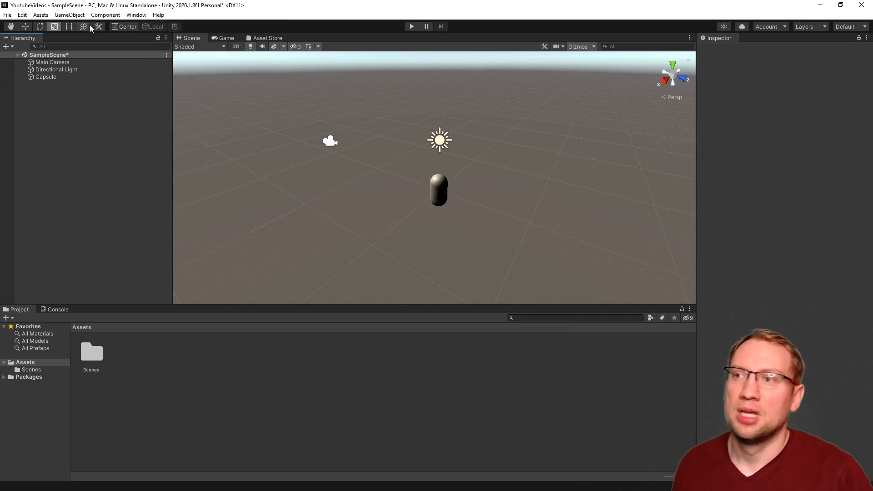
Step: Rename the Capsule object in the Hierarchy to Player
{"action": "left_click", "coordinate": [438, 185]}
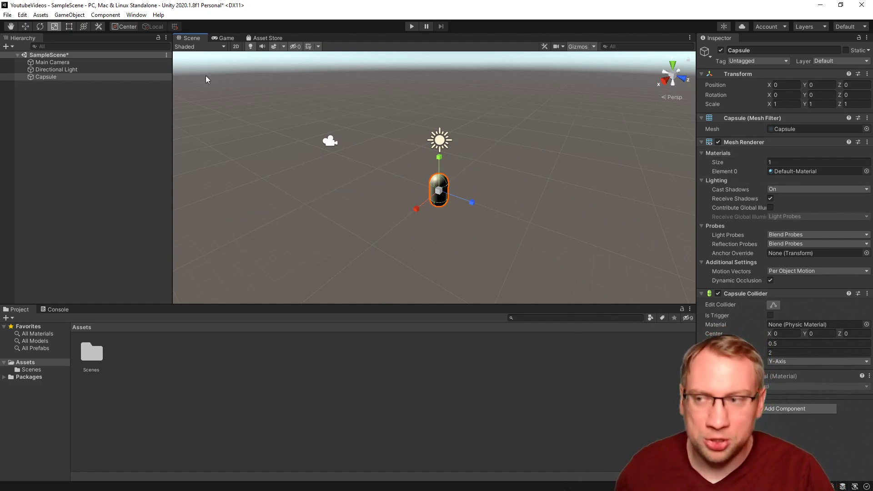
{"action": "left_click", "coordinate": [36, 77]}
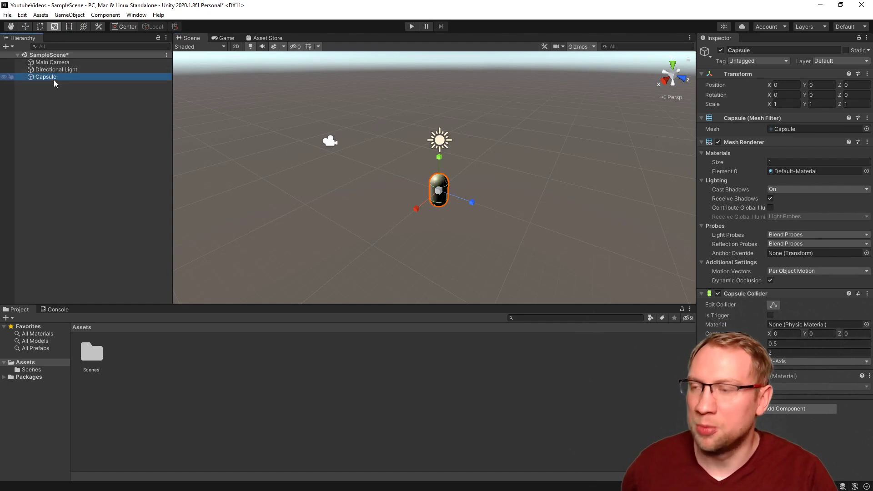
{"action": "left_click", "coordinate": [55, 78]}
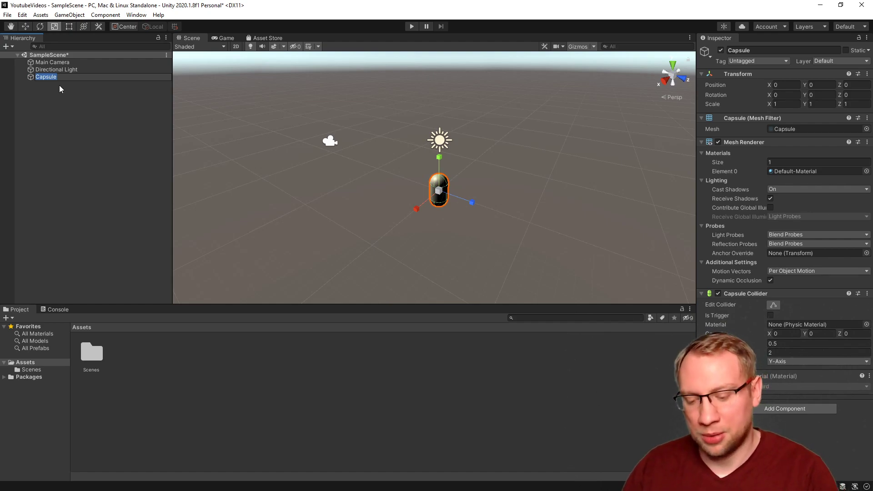
{"action": "left_click", "coordinate": [60, 86]}
{"action": "left_click", "coordinate": [58, 78]}
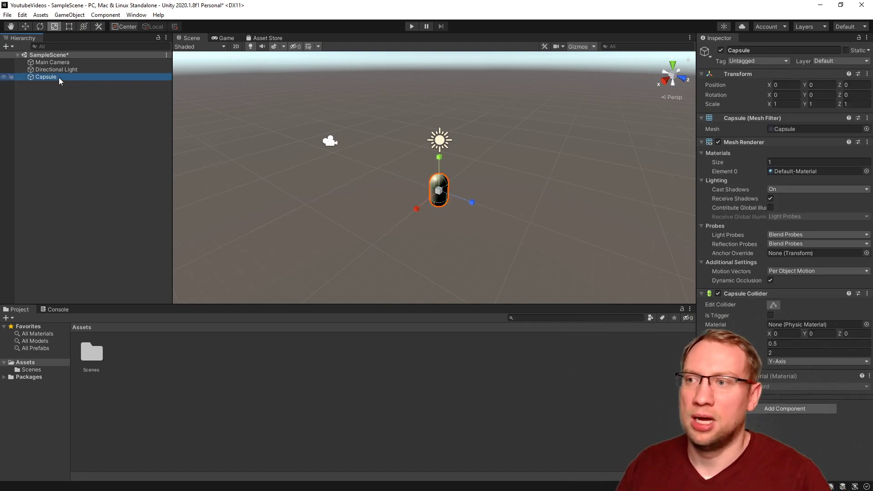
{"action": "left_click", "coordinate": [48, 122]}
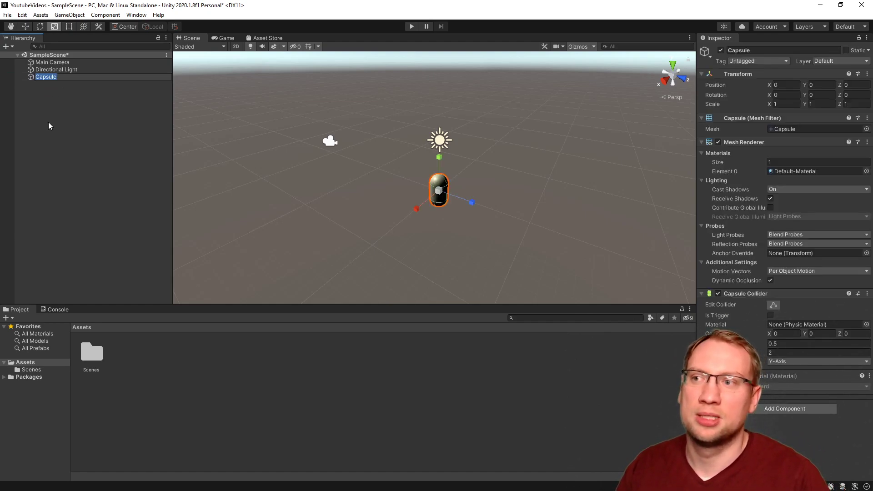
{"action": "left_click", "coordinate": [51, 77]}
{"action": "right_click", "coordinate": [51, 78]}
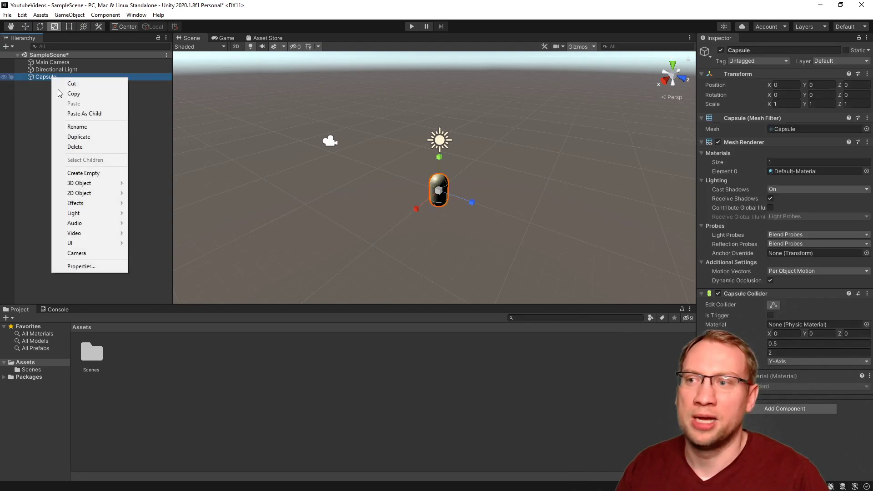
{"action": "left_click", "coordinate": [75, 127]}
{"action": "type", "text": "Player"}
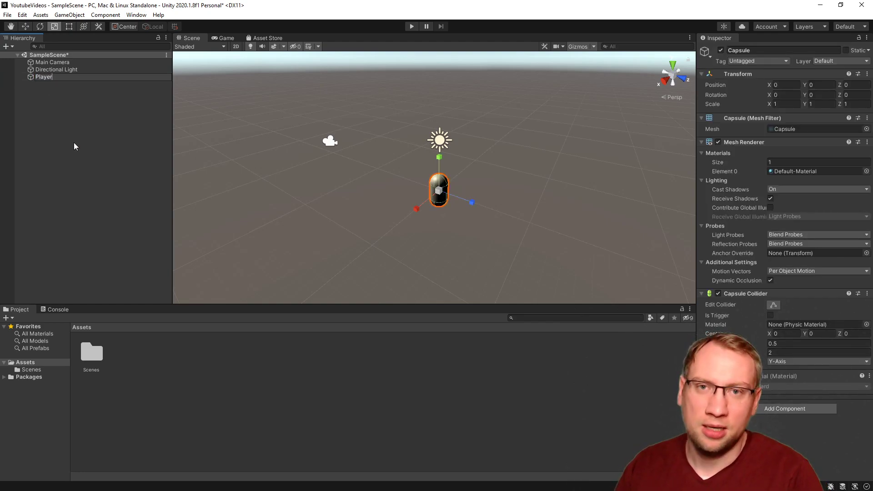
{"action": "key", "text": "Return"}
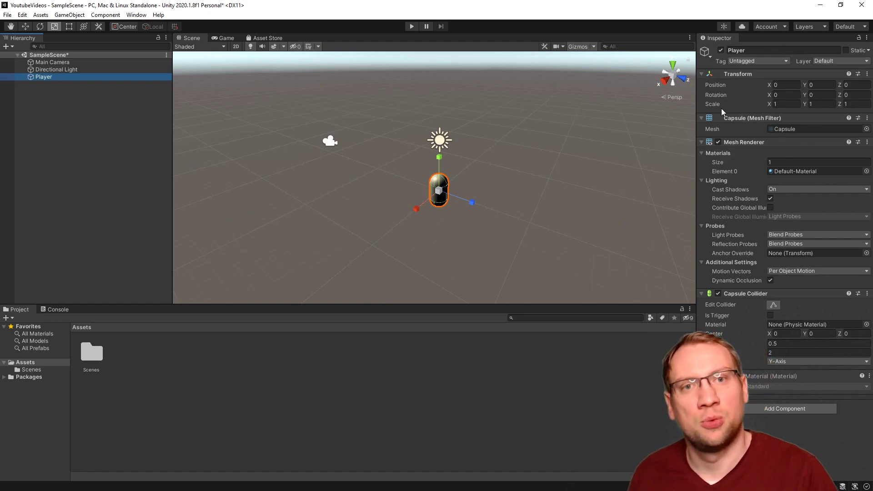
Step: Try editing the object's name in the Inspector and set it back to Player
{"action": "left_click", "coordinate": [753, 49]}
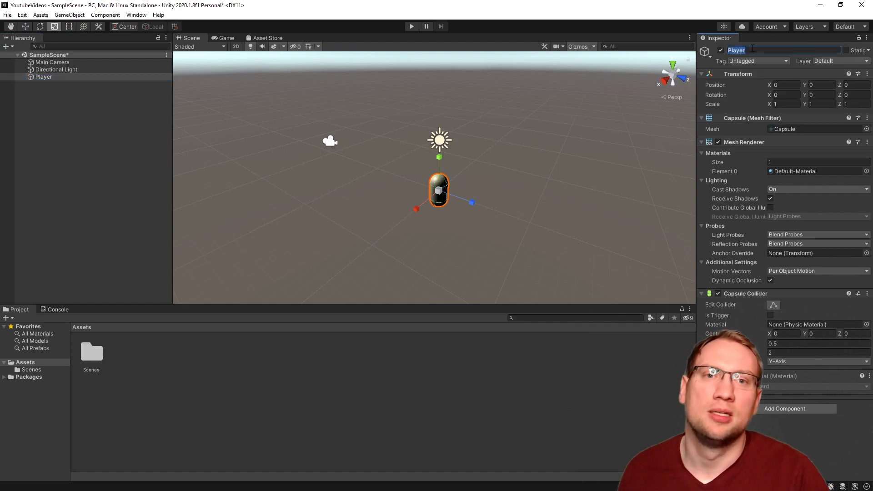
{"action": "type", "text": "Pl"}
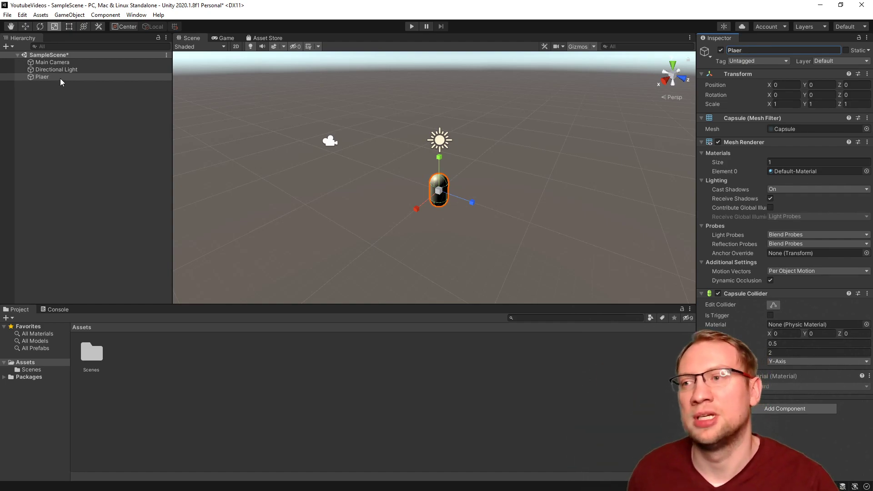
{"action": "left_click", "coordinate": [755, 50]}
{"action": "type", "text": "Player"}
{"action": "key", "text": "Return"}
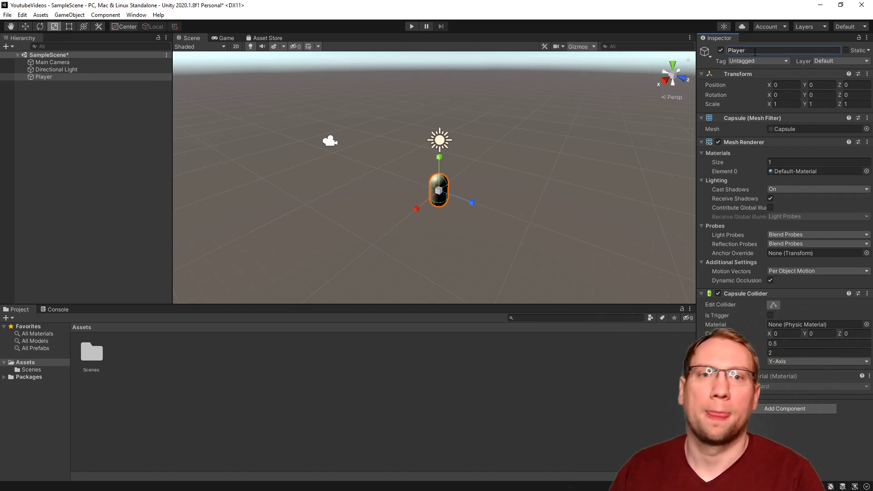
Step: Select and deselect the Player object, from both the Hierarchy and the Scene view, to compare how selection works
{"action": "left_click", "coordinate": [457, 191]}
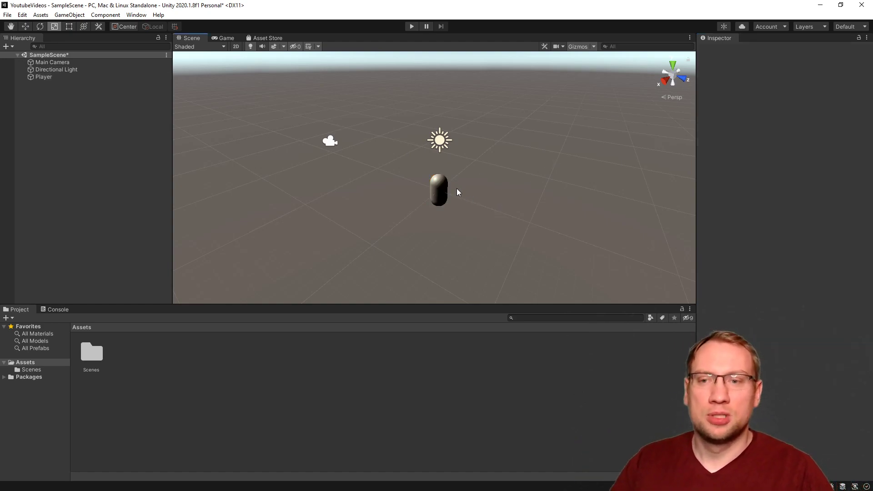
{"action": "left_click", "coordinate": [50, 76]}
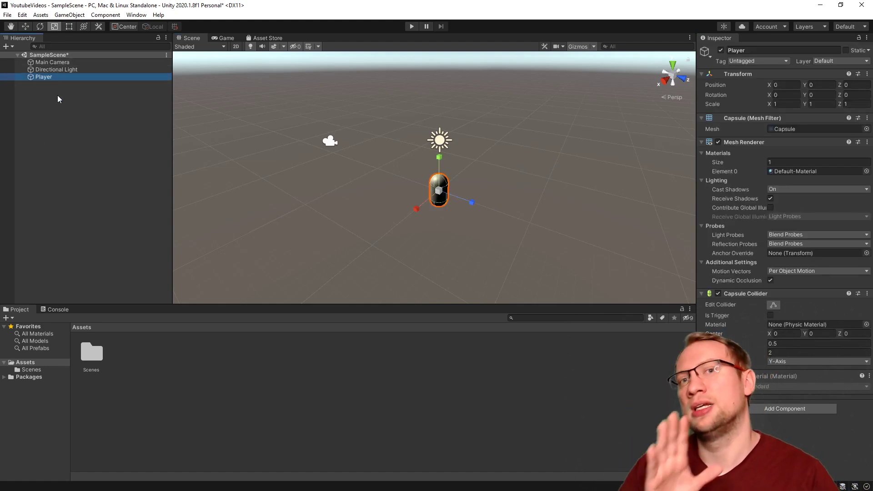
{"action": "left_click", "coordinate": [468, 181]}
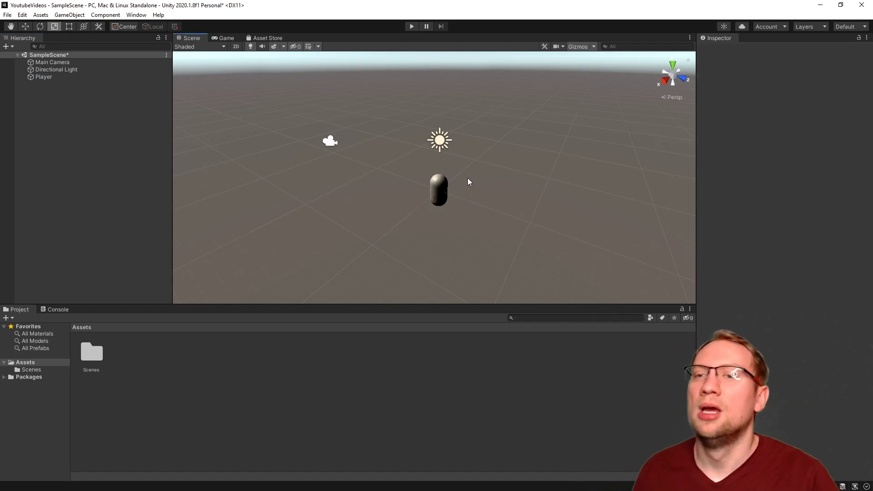
{"action": "left_click", "coordinate": [53, 76]}
{"action": "left_click", "coordinate": [540, 171]}
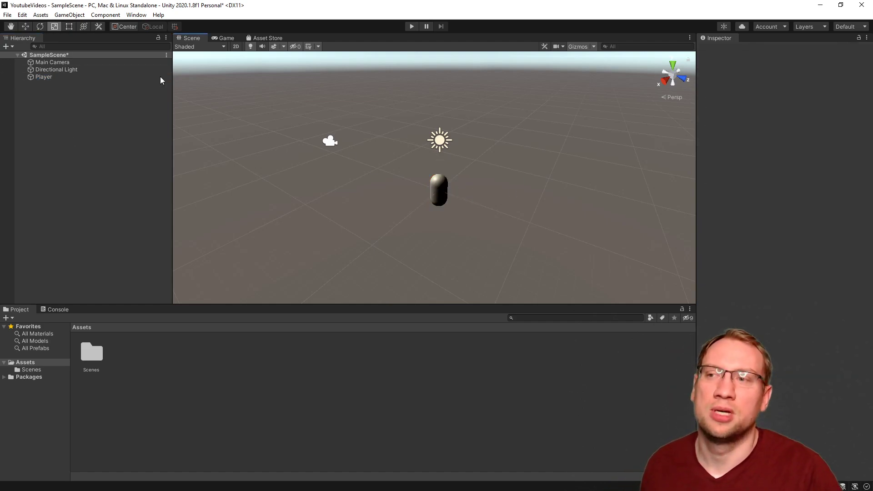
{"action": "left_click", "coordinate": [444, 188]}
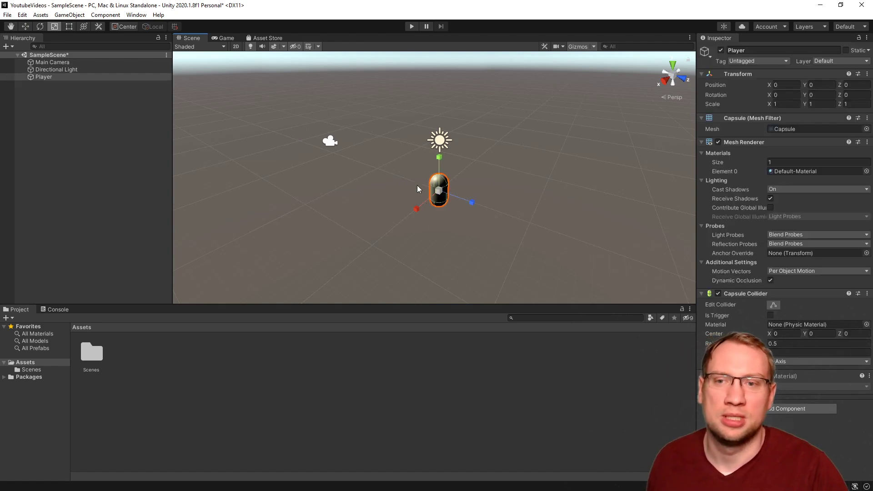
Step: Select the Player, Directional Light and Main Camera one after another in the Scene view to view their properties
{"action": "right_click_drag", "start_coordinate": [416, 179], "coordinate": [507, 195]}
{"action": "left_click", "coordinate": [471, 172]}
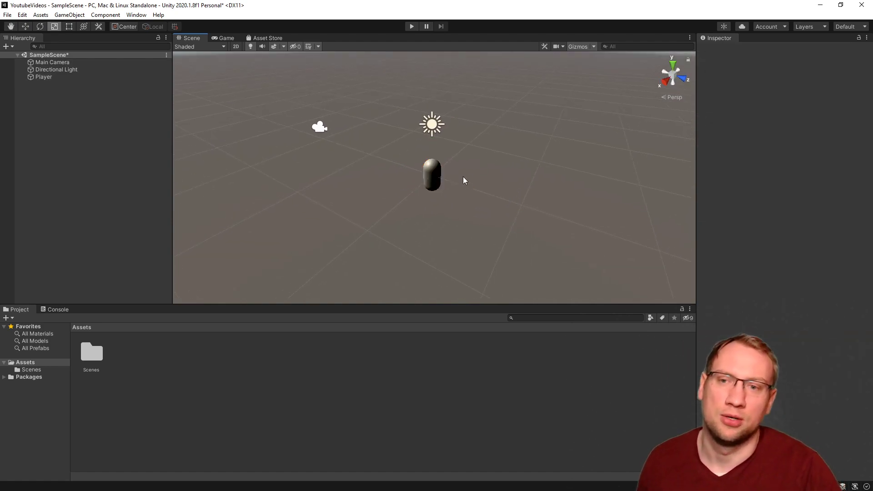
{"action": "left_click", "coordinate": [433, 176]}
{"action": "left_click", "coordinate": [432, 125]}
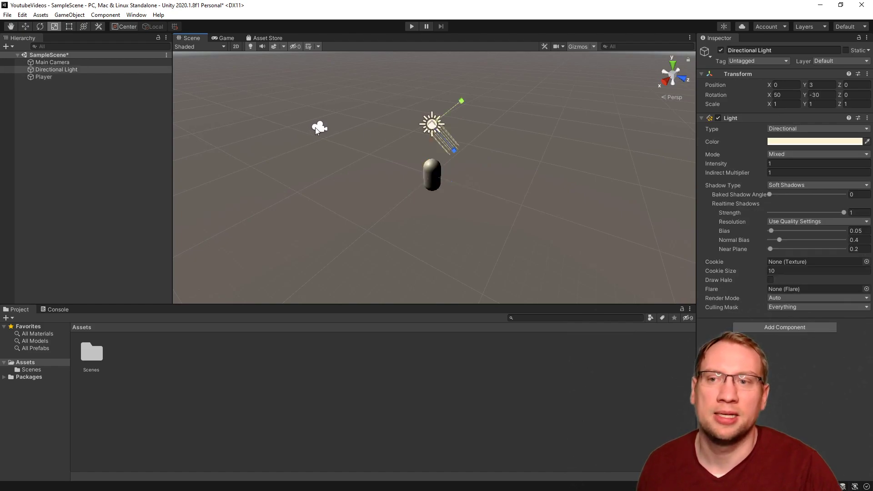
{"action": "left_click", "coordinate": [318, 129]}
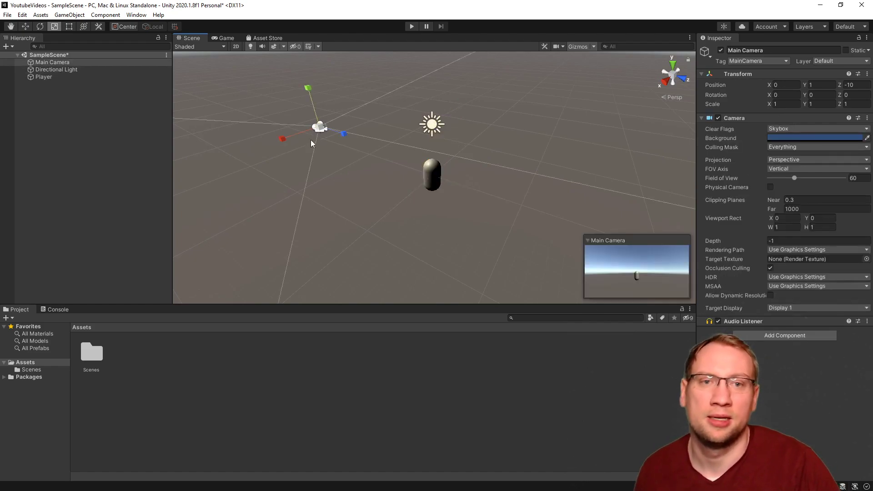
Step: Go through the Main Camera, Directional Light and Player in the Hierarchy to compare their components, ending on the Directional Light
{"action": "left_click", "coordinate": [80, 69]}
{"action": "left_click", "coordinate": [69, 76]}
{"action": "key", "text": "Up"}
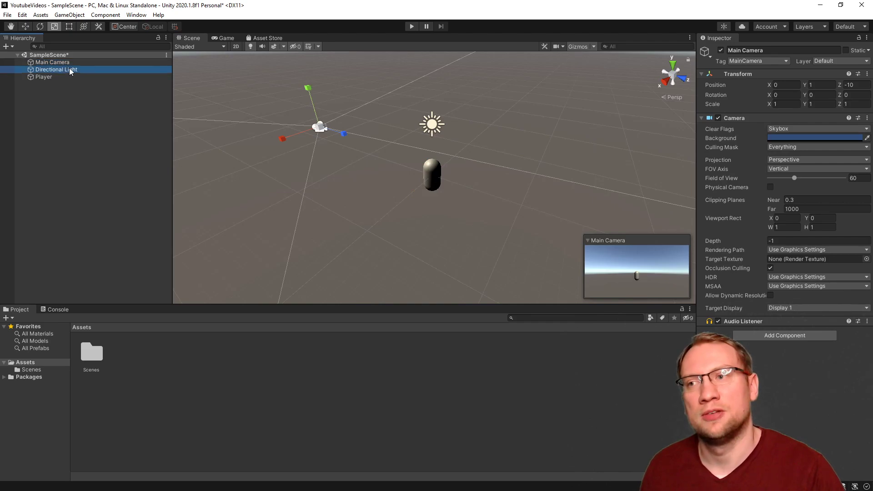
{"action": "key", "text": "Down"}
{"action": "key", "text": "Down"}
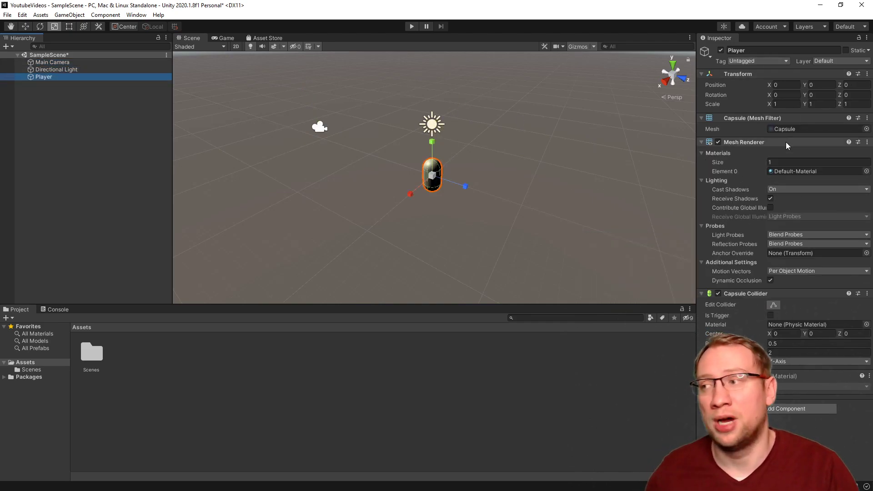
{"action": "left_click", "coordinate": [97, 70]}
{"action": "left_click", "coordinate": [98, 62]}
{"action": "left_click", "coordinate": [97, 68]}
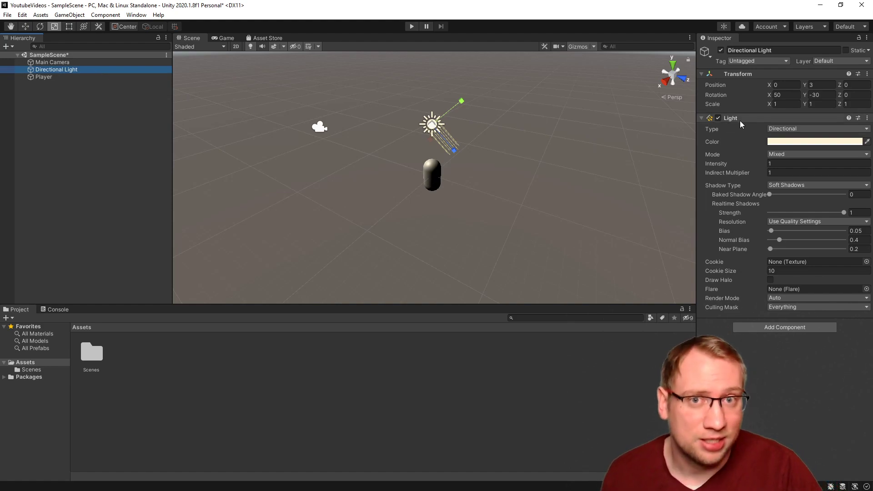
Step: Select the Main Camera and then the Player in the Hierarchy to compare the components each one carries
{"action": "left_click", "coordinate": [137, 62]}
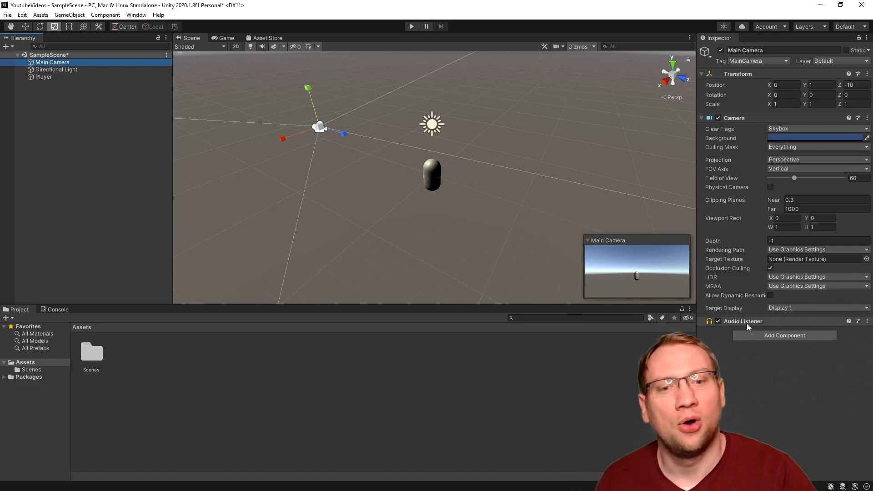
{"action": "mouse_move", "coordinate": [741, 298]}
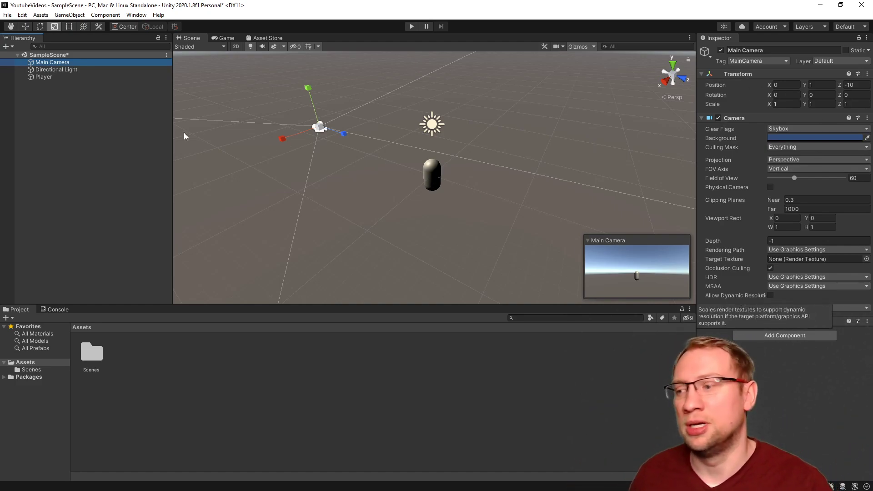
{"action": "left_click", "coordinate": [69, 79]}
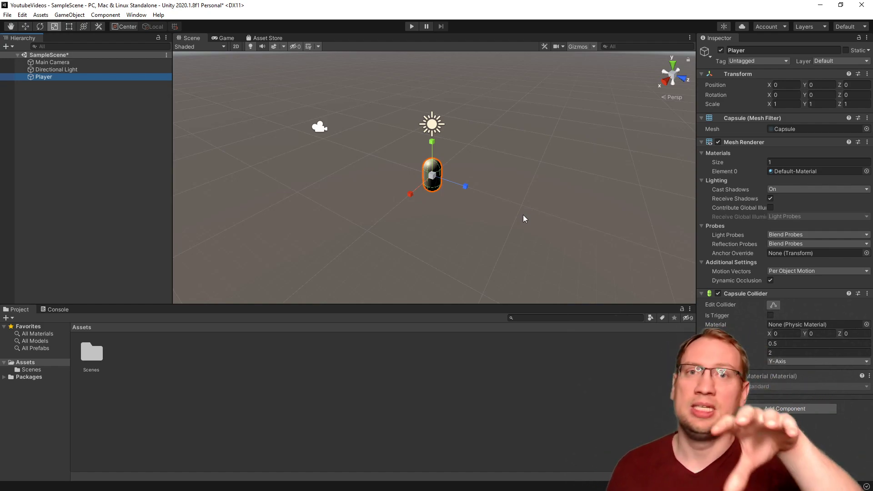
{"action": "mouse_move", "coordinate": [522, 214]}
{"action": "left_mouse_down", "text": "alt"}
{"action": "mouse_move", "coordinate": [486, 210]}
{"action": "mouse_move", "coordinate": [538, 179]}
{"action": "mouse_move", "coordinate": [513, 220]}
{"action": "mouse_move", "coordinate": [526, 214]}
{"action": "mouse_move", "coordinate": [519, 210]}
{"action": "left_mouse_up", "text": "alt"}
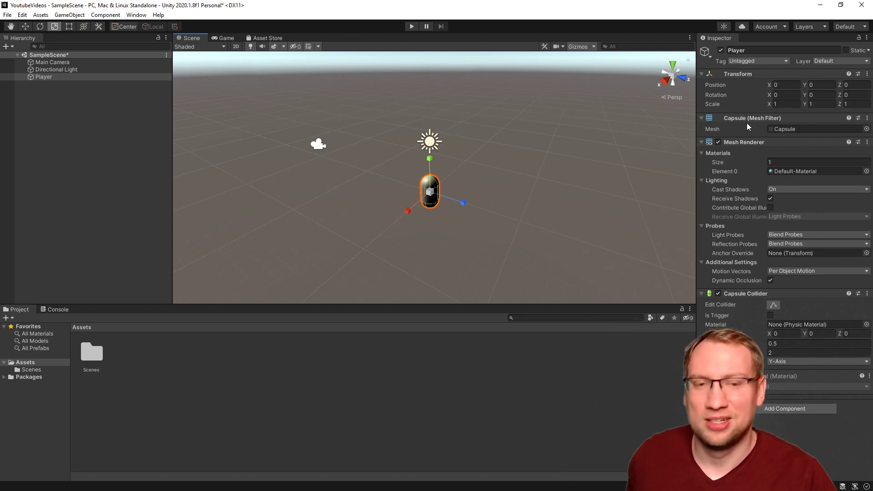
Step: Browse the component categories that can be added to the Player and close the list without adding any
{"action": "left_click", "coordinate": [797, 409]}
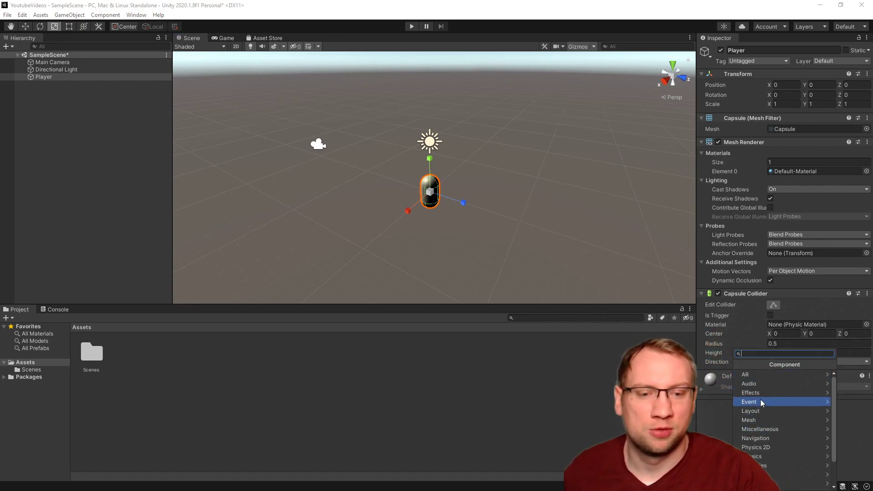
{"action": "key", "text": "Down"}
{"action": "key", "text": "Down"}
{"action": "key", "text": "Down"}
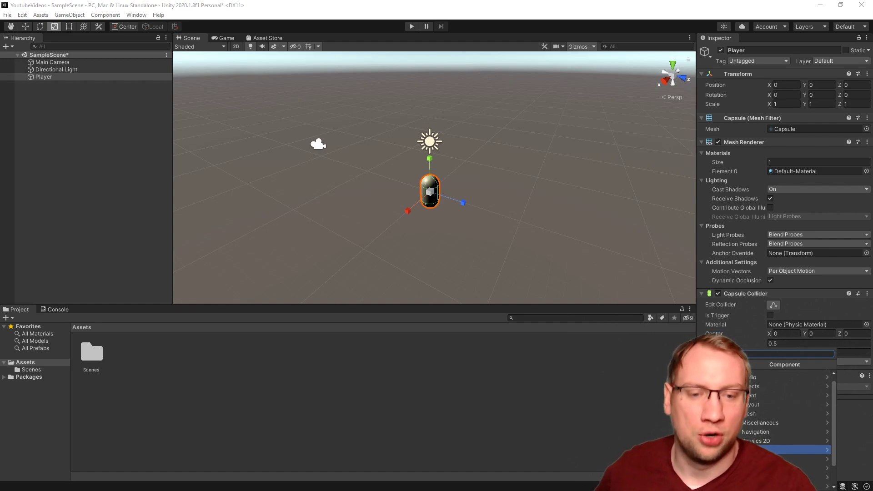
{"action": "key", "text": "Escape"}
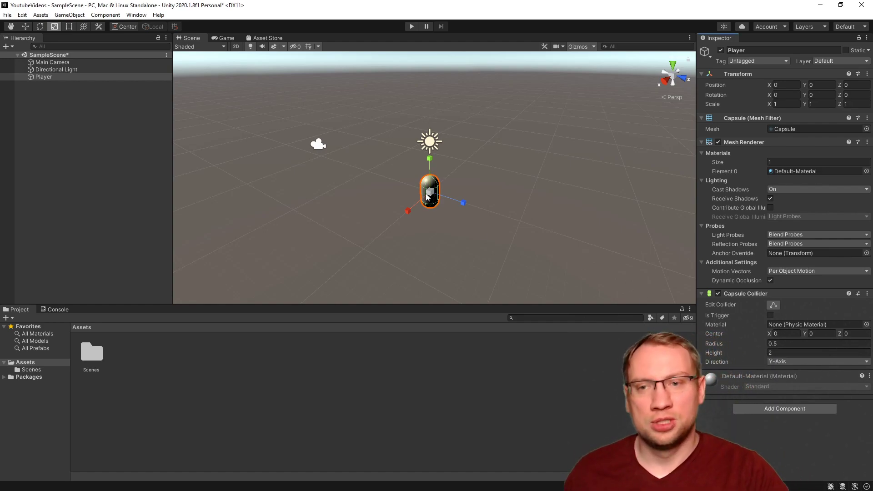
Step: Frame the Player in the Scene view and expand its Default-Material to examine the shader and map settings
{"action": "key", "text": "f"}
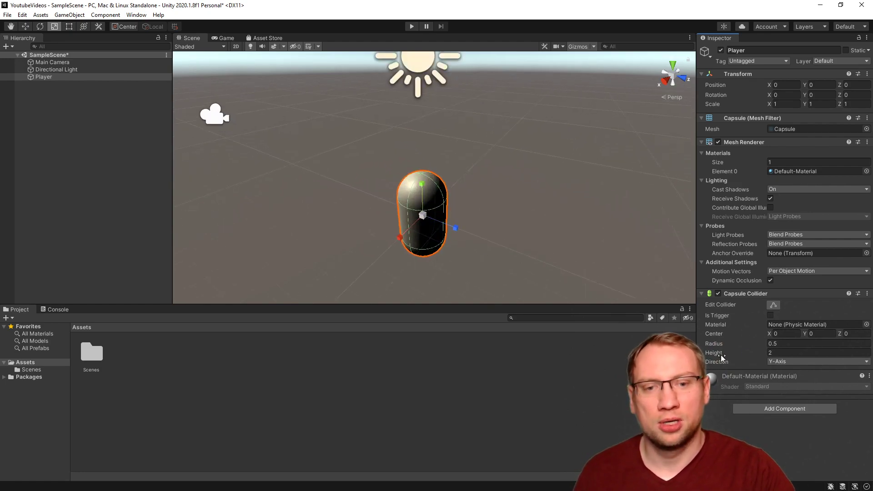
{"action": "left_click", "coordinate": [751, 377]}
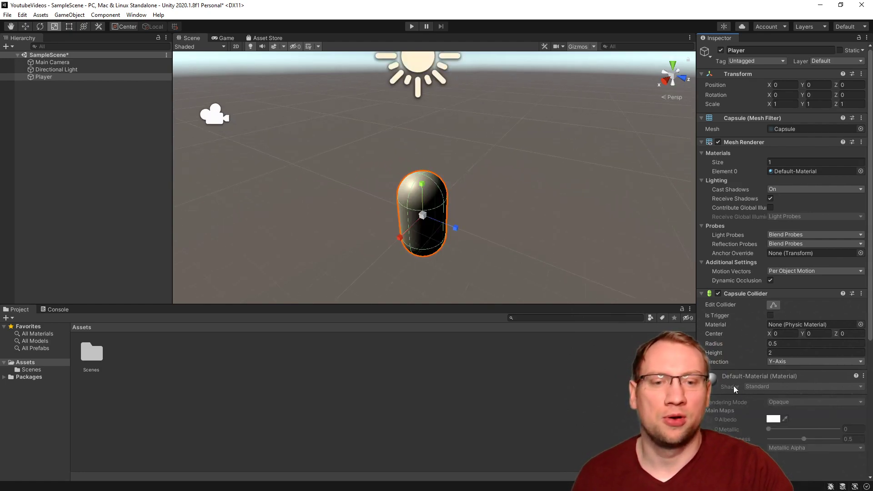
{"action": "scroll", "coordinate": [739, 364], "scroll_direction": "down", "scroll_amount": 5}
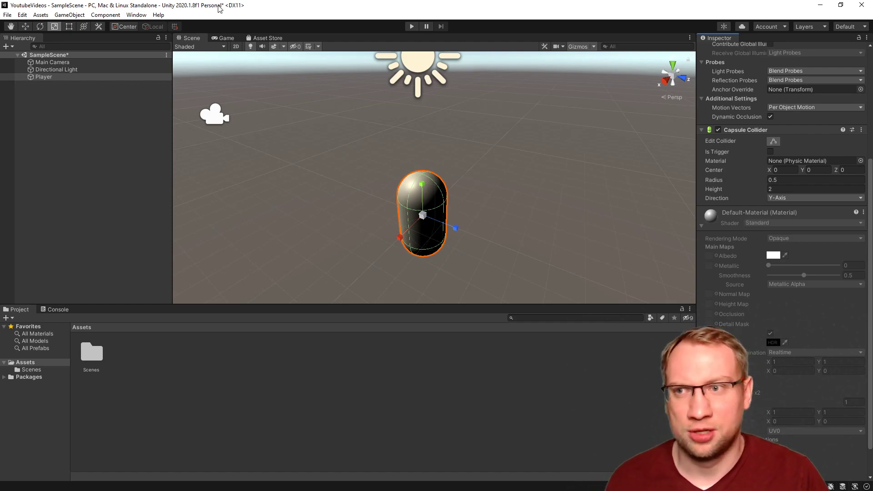
Step: Turn off the Scene view lighting, deselect the Player, and toggle the lighting again to compare the shading
{"action": "left_click", "coordinate": [251, 47]}
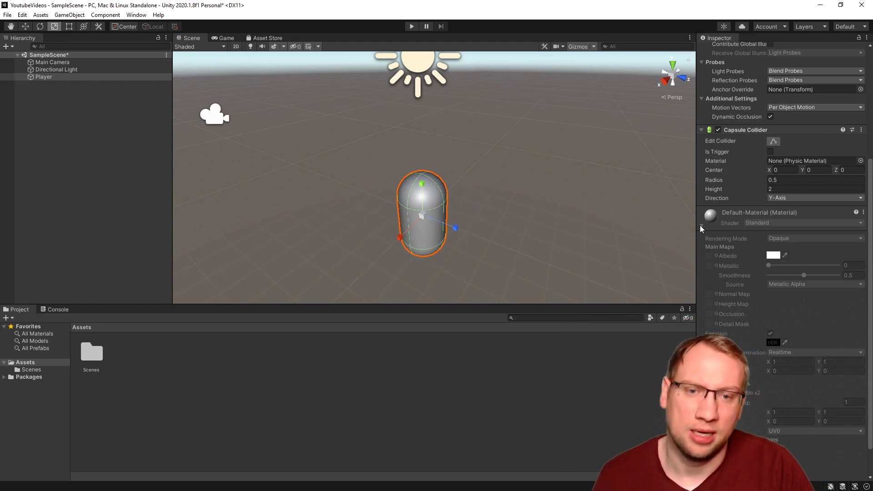
{"action": "scroll", "coordinate": [700, 225], "scroll_direction": "up", "scroll_amount": 5}
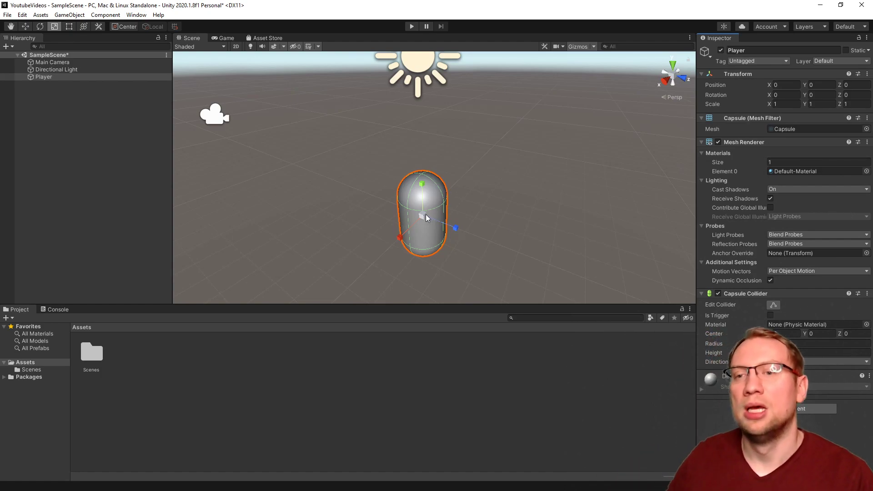
{"action": "left_click", "coordinate": [499, 190]}
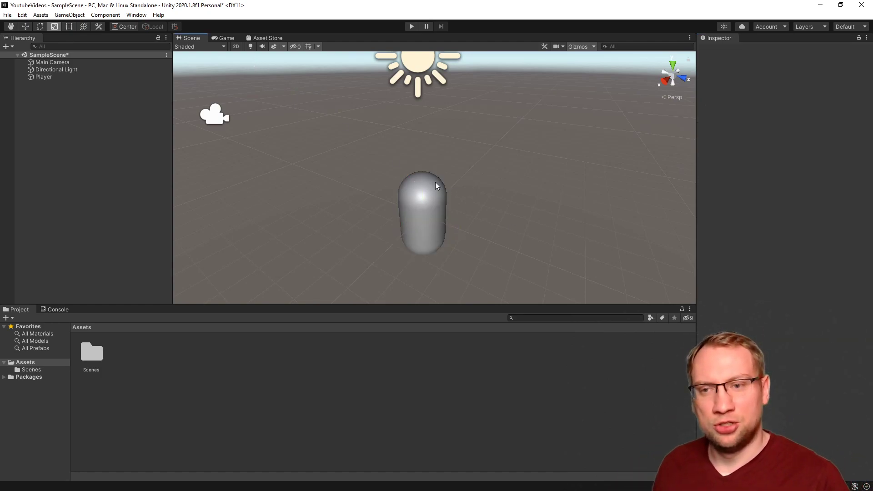
{"action": "left_click", "coordinate": [251, 46]}
{"action": "left_click", "coordinate": [250, 47]}
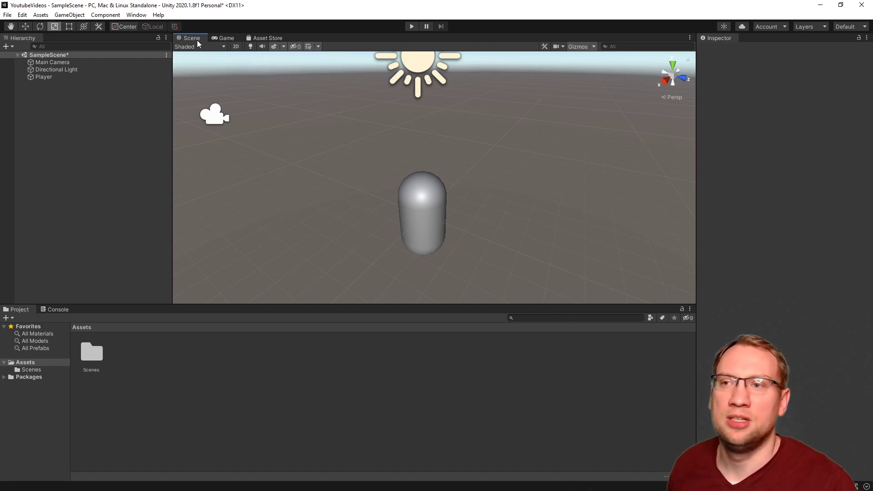
Step: Switch back and forth between the Game, Asset Store and Scene views to compare them, ending on the Scene view
{"action": "left_click", "coordinate": [226, 38]}
{"action": "left_click", "coordinate": [264, 37]}
{"action": "left_click", "coordinate": [224, 38]}
{"action": "left_click", "coordinate": [194, 39]}
{"action": "left_click", "coordinate": [223, 38]}
{"action": "left_click", "coordinate": [264, 38]}
{"action": "left_click", "coordinate": [227, 38]}
{"action": "left_click", "coordinate": [198, 38]}
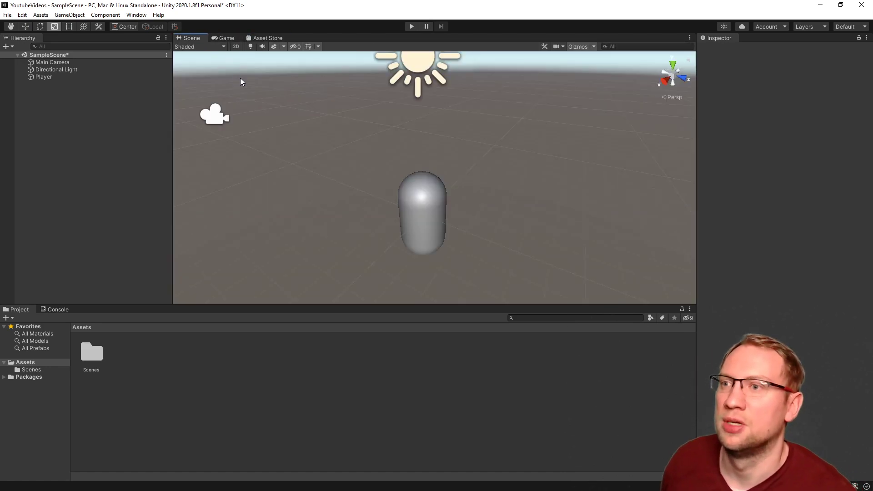
Step: Look through the list of editor windows and panels that can be opened and close it without opening any
{"action": "left_click", "coordinate": [136, 15]}
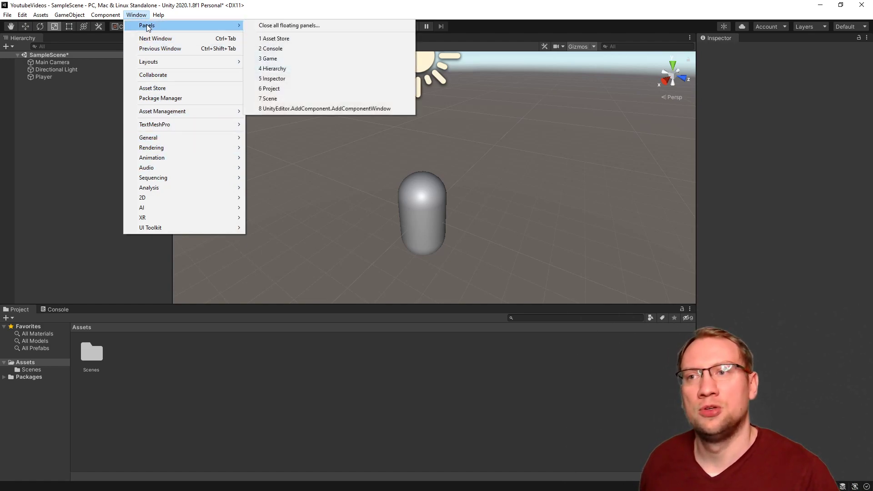
{"action": "mouse_move", "coordinate": [165, 141]}
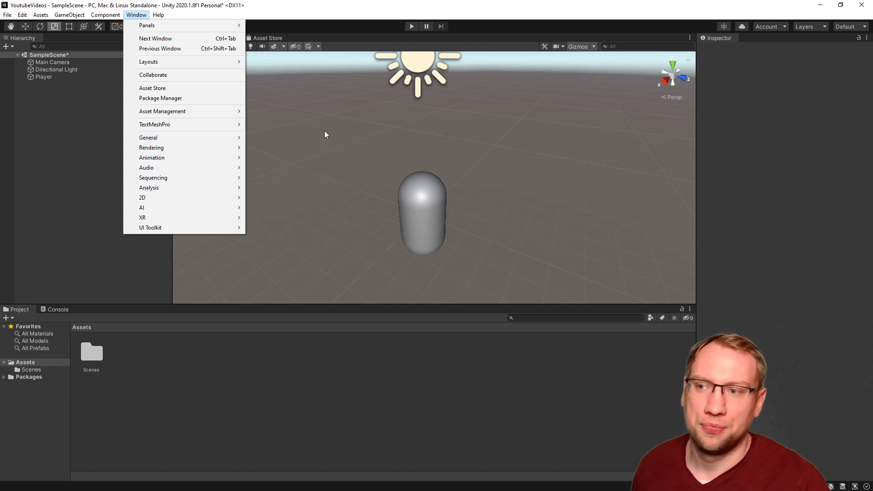
{"action": "left_click", "coordinate": [325, 134]}
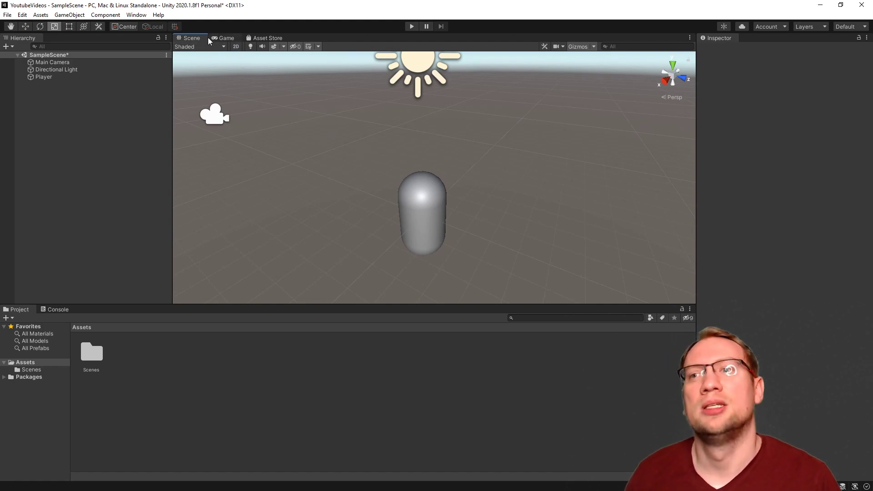
Step: Toggle the Scene view between 2D and 3D several times to compare the modes, ending in 3D
{"action": "left_click", "coordinate": [236, 46]}
{"action": "left_click", "coordinate": [236, 47]}
{"action": "left_click", "coordinate": [236, 48]}
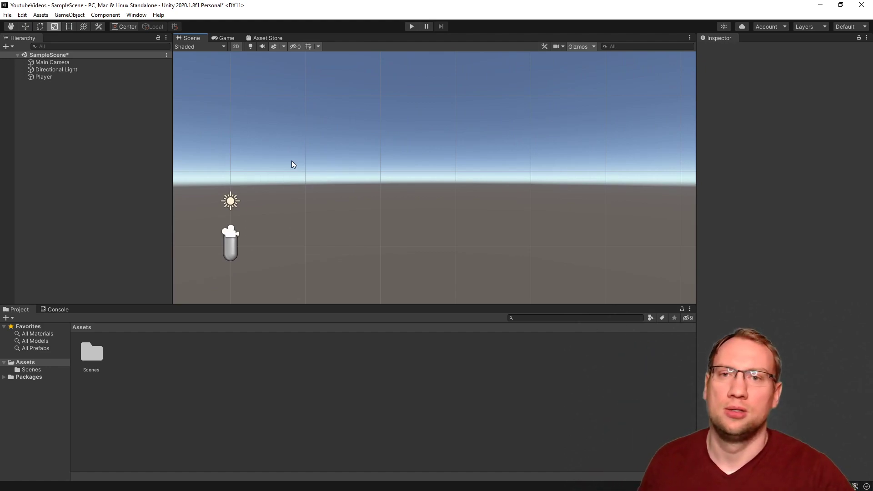
{"action": "left_click", "coordinate": [236, 47]}
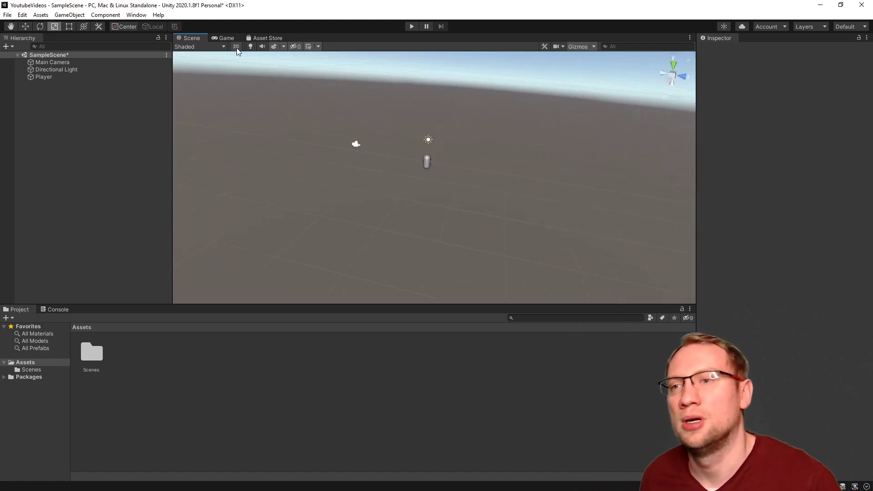
{"action": "left_click", "coordinate": [239, 48]}
{"action": "left_click", "coordinate": [239, 49]}
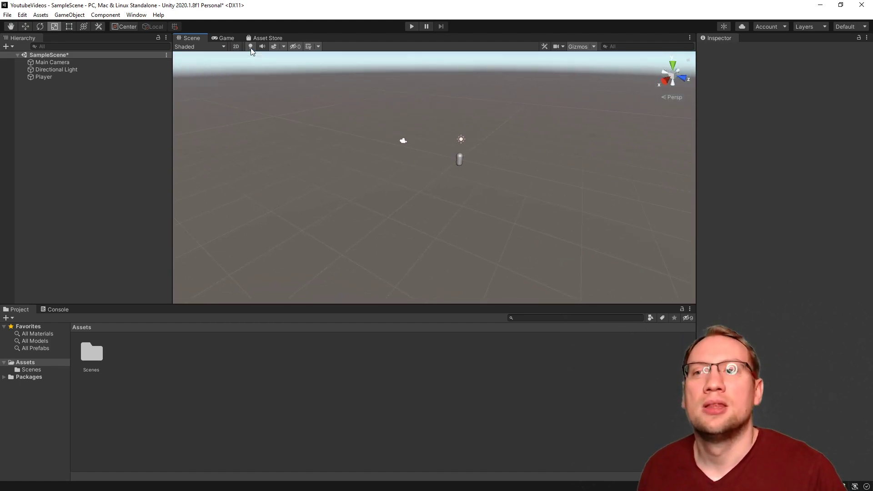
Step: Turn the Scene view lighting back on and toggle it repeatedly to compare the Player lit and unlit, leaving it on with nothing selected
{"action": "left_click", "coordinate": [251, 46]}
{"action": "right_click_drag", "start_coordinate": [446, 170], "coordinate": [473, 154]}
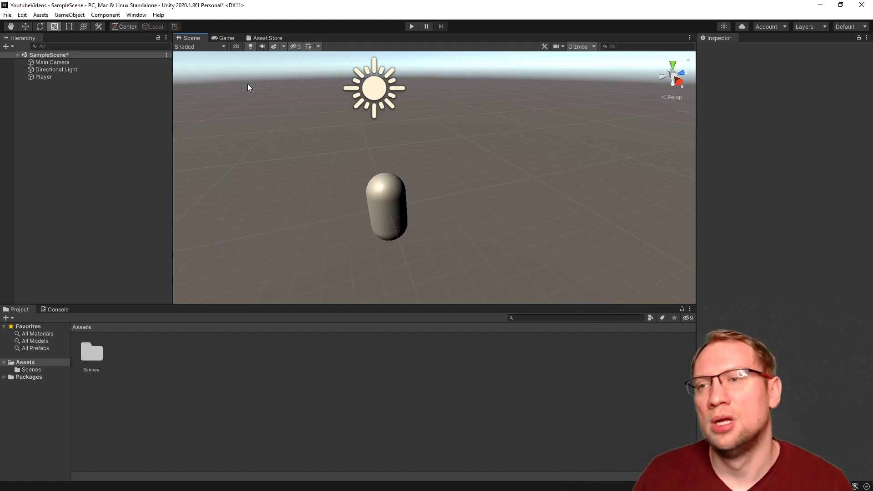
{"action": "left_click", "coordinate": [251, 47]}
{"action": "left_click", "coordinate": [250, 47]}
{"action": "left_click", "coordinate": [250, 48]}
{"action": "left_click", "coordinate": [251, 48]}
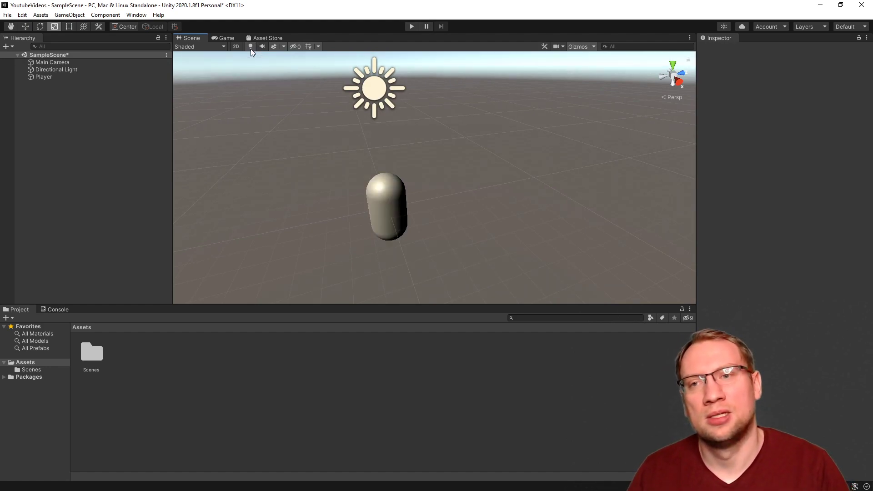
{"action": "left_click", "coordinate": [250, 47]}
{"action": "left_click", "coordinate": [250, 47]}
{"action": "left_click", "coordinate": [250, 47]}
{"action": "left_click", "coordinate": [251, 48]}
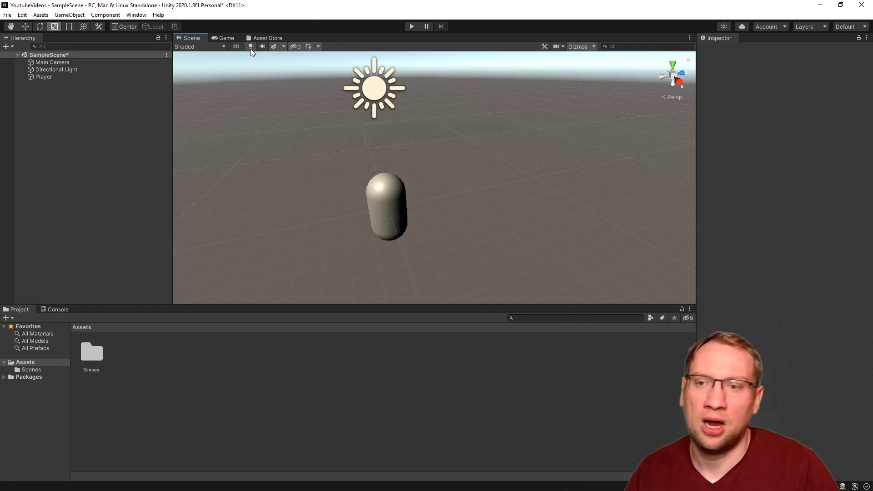
{"action": "left_click", "coordinate": [250, 47]}
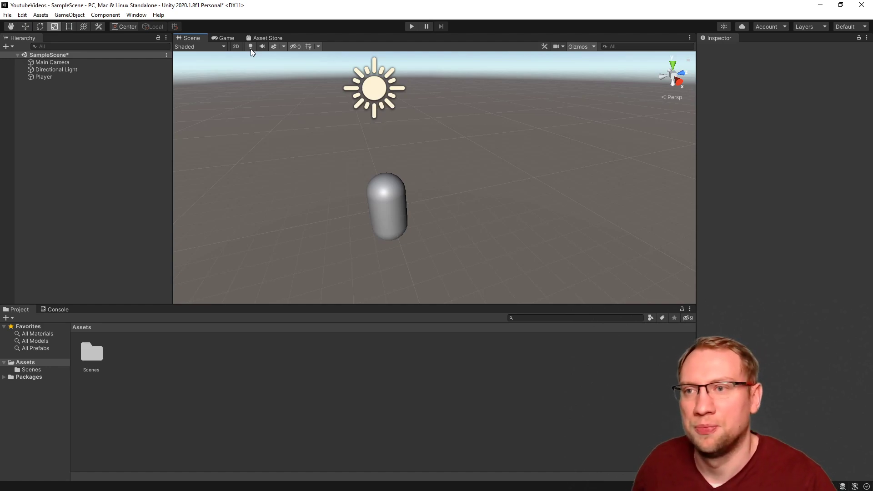
{"action": "left_click", "coordinate": [250, 47]}
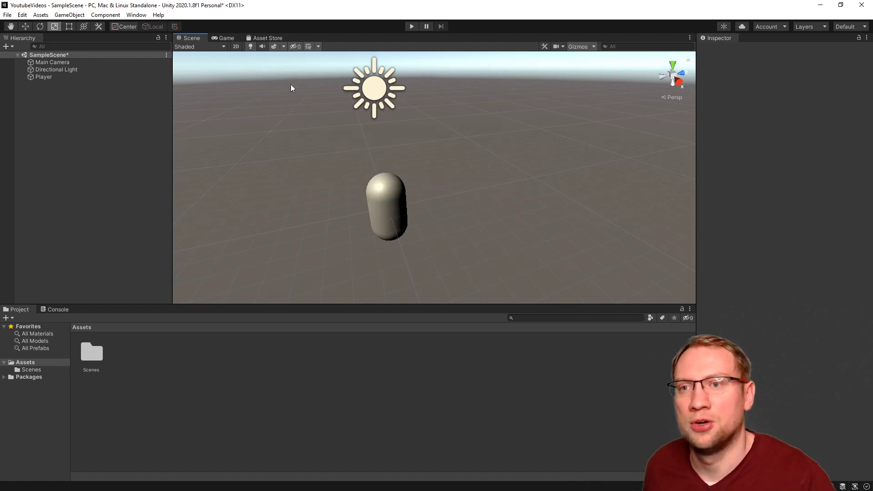
{"action": "left_click", "coordinate": [374, 88]}
{"action": "left_click", "coordinate": [495, 141]}
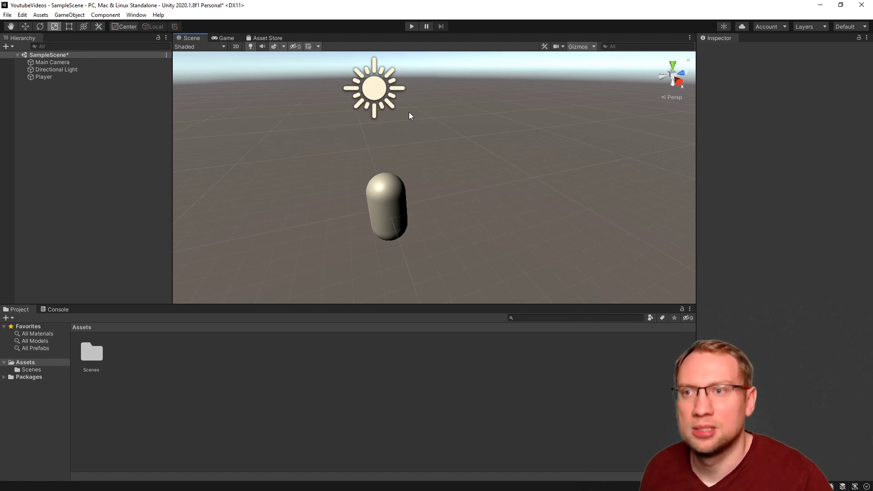
Step: Toggle the skybox, fog and other Scene view effects, check the list of individual effects, and leave the effects on
{"action": "left_click", "coordinate": [275, 46]}
{"action": "left_click", "coordinate": [275, 46]}
{"action": "left_click", "coordinate": [275, 46]}
{"action": "left_click", "coordinate": [274, 47]}
{"action": "left_click", "coordinate": [273, 47]}
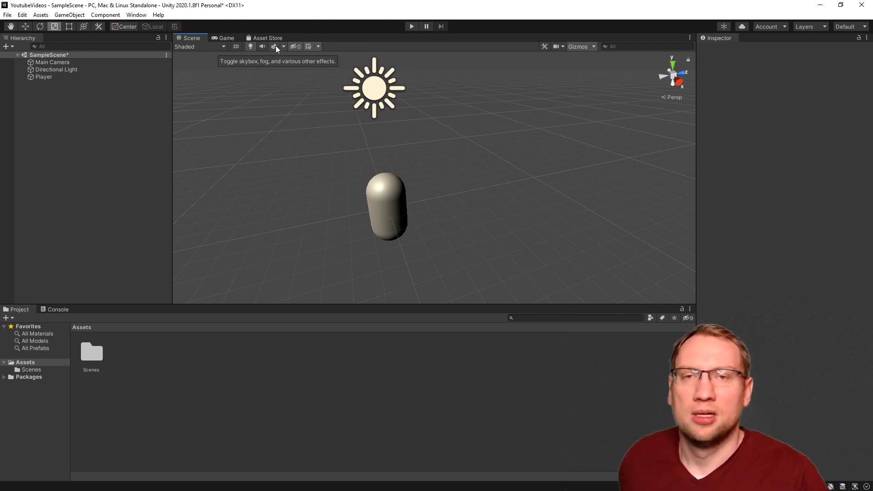
{"action": "left_click", "coordinate": [285, 46]}
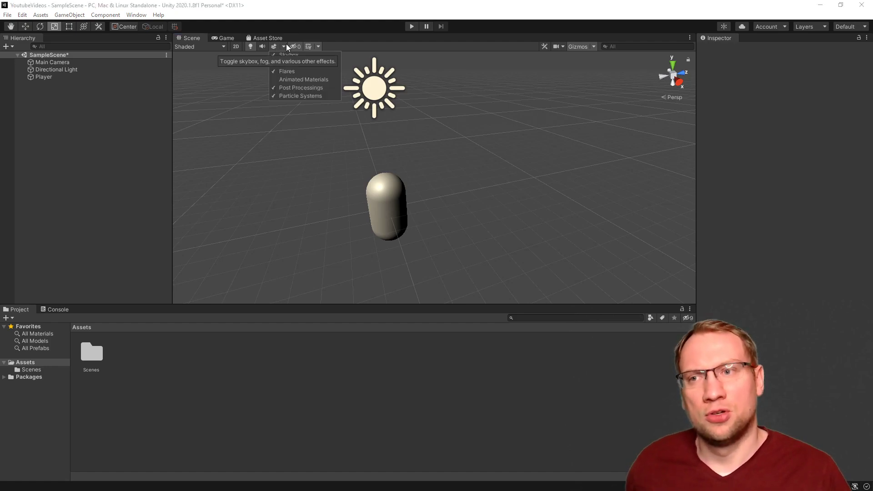
{"action": "left_click", "coordinate": [272, 47]}
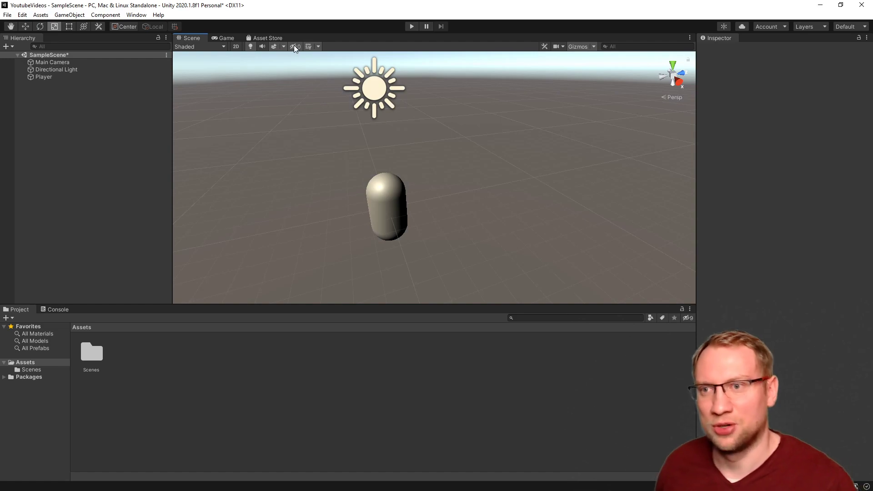
Step: Switch the Scene view grid axis to X to compare, and set it back to Y
{"action": "left_click", "coordinate": [319, 46]}
{"action": "left_click", "coordinate": [320, 64]}
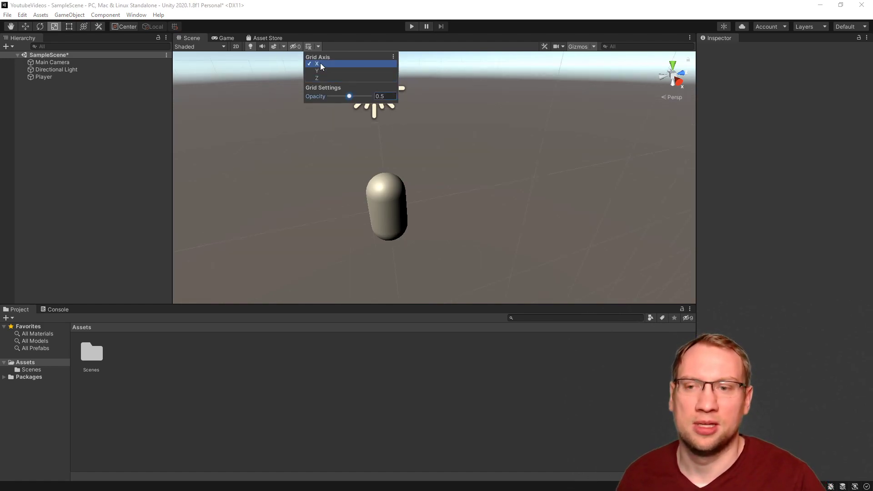
{"action": "left_click", "coordinate": [318, 72]}
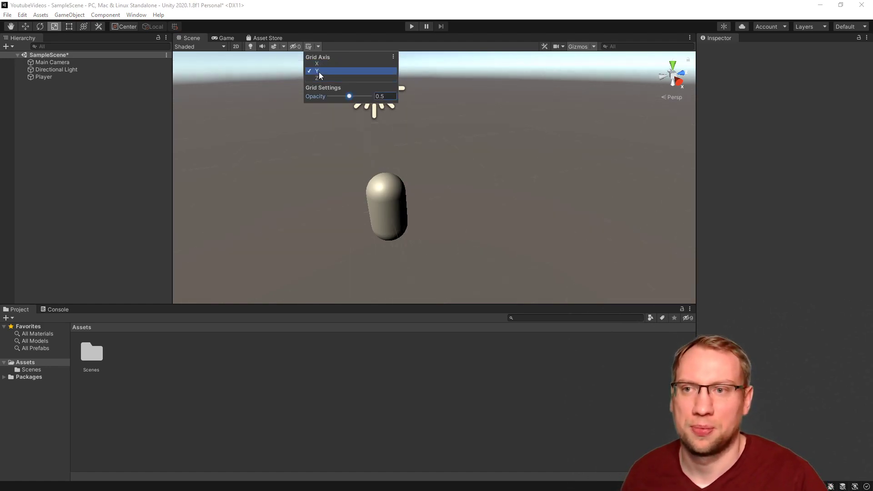
{"action": "left_click", "coordinate": [529, 111]}
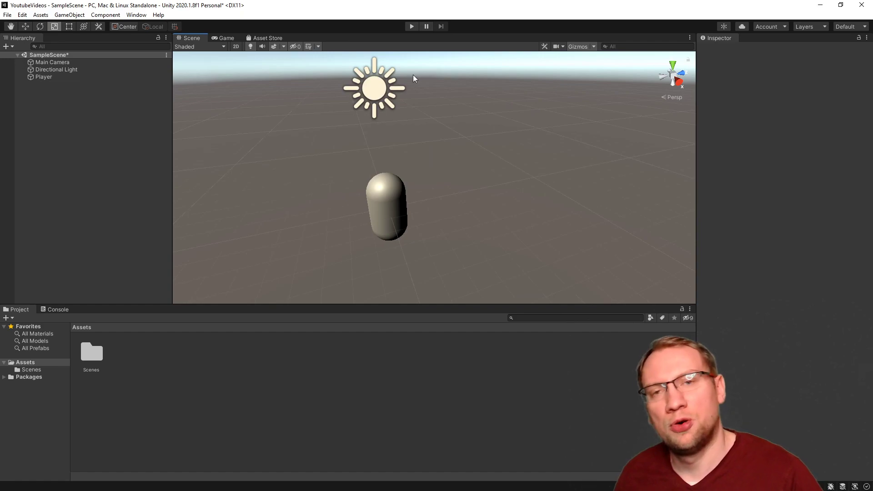
Step: Check the gizmo options and toggle the visibility of all gizmos in the Scene view, leaving them shown
{"action": "left_click", "coordinate": [594, 46]}
{"action": "left_click", "coordinate": [594, 47]}
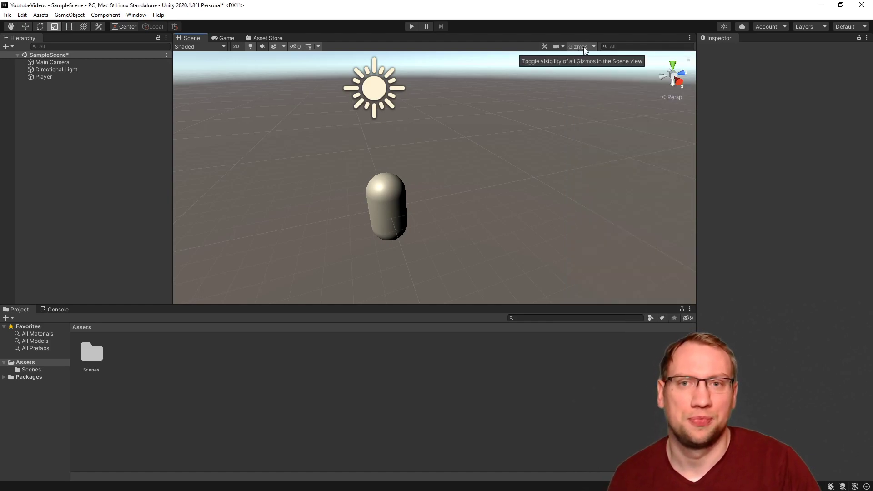
{"action": "left_click", "coordinate": [583, 47]}
{"action": "left_click", "coordinate": [582, 47]}
{"action": "scroll", "coordinate": [372, 173], "scroll_direction": "down", "scroll_amount": 5}
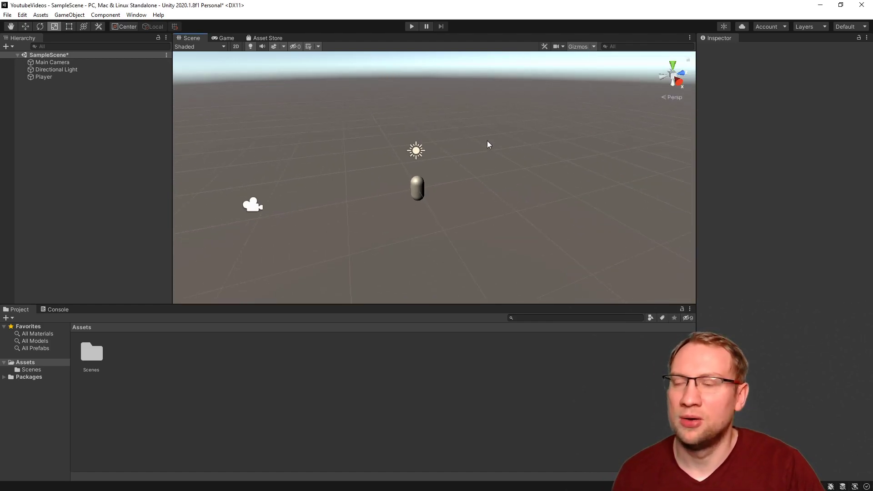
Step: Hide all gizmos in the Scene view and show them again to compare
{"action": "left_click", "coordinate": [578, 47]}
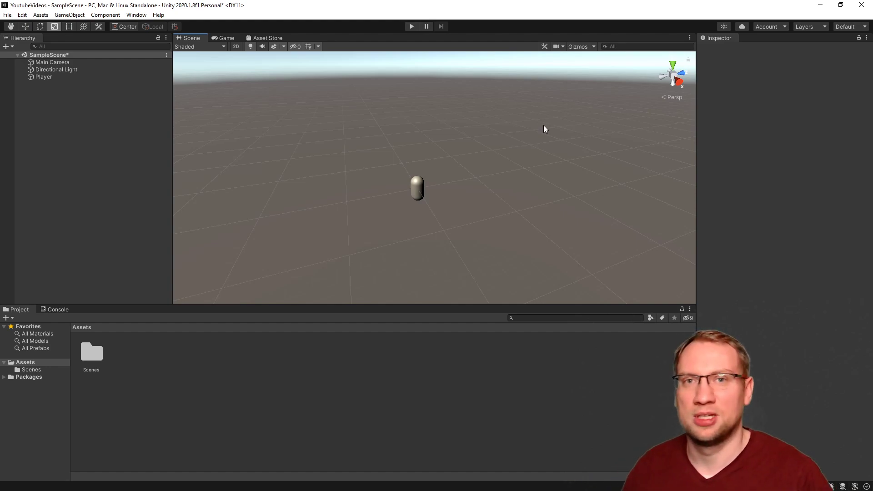
{"action": "left_click", "coordinate": [594, 46]}
{"action": "left_click", "coordinate": [585, 48]}
Step: Examine the gizmo options for the listed scripts and built-in components
{"action": "left_click", "coordinate": [594, 47]}
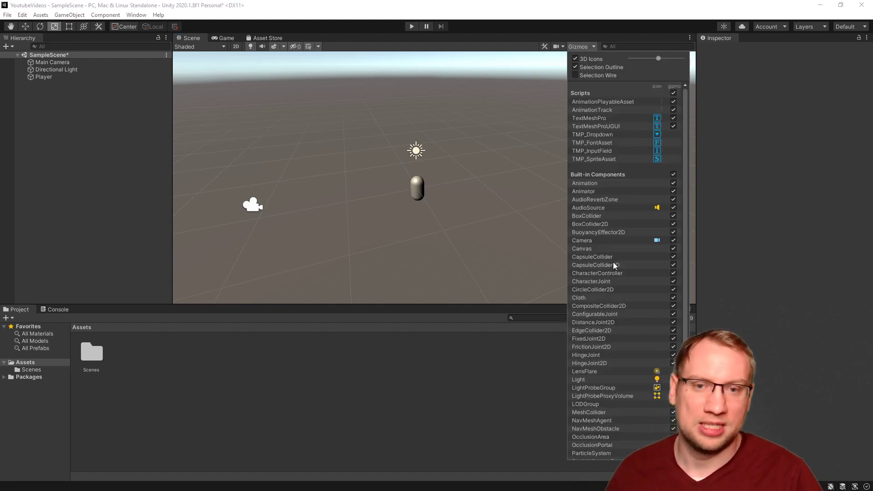
{"action": "scroll", "coordinate": [648, 269], "scroll_direction": "down", "scroll_amount": 5}
{"action": "scroll", "coordinate": [646, 271], "scroll_direction": "up", "scroll_amount": 5}
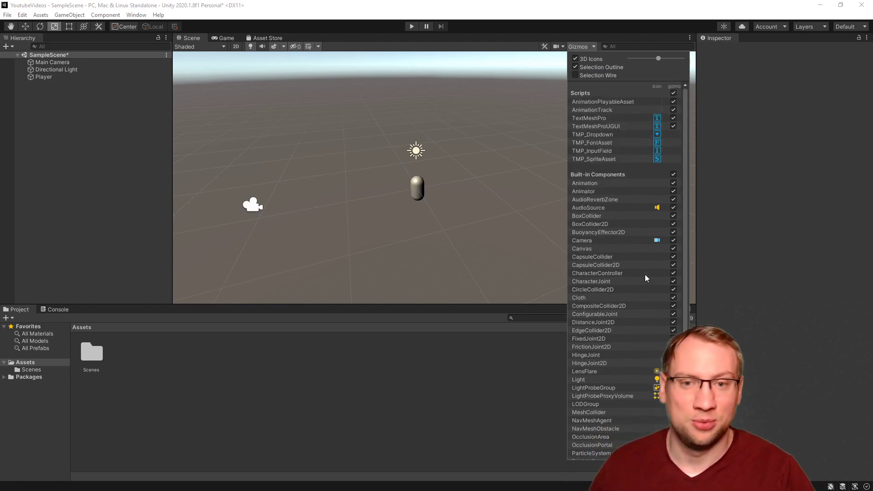
{"action": "scroll", "coordinate": [645, 275], "scroll_direction": "down", "scroll_amount": 2}
{"action": "scroll", "coordinate": [642, 277], "scroll_direction": "up", "scroll_amount": 2}
{"action": "scroll", "coordinate": [637, 279], "scroll_direction": "down", "scroll_amount": 2}
{"action": "scroll", "coordinate": [390, 195], "scroll_direction": "down", "scroll_amount": 4}
{"action": "scroll", "coordinate": [403, 216], "scroll_direction": "down", "scroll_amount": 2}
Step: Turn the 3D gizmo icons off and back on, comparing them at different distances, and nudge the icon size
{"action": "scroll", "coordinate": [406, 219], "scroll_direction": "up", "scroll_amount": 2}
{"action": "scroll", "coordinate": [409, 229], "scroll_direction": "down", "scroll_amount": 3}
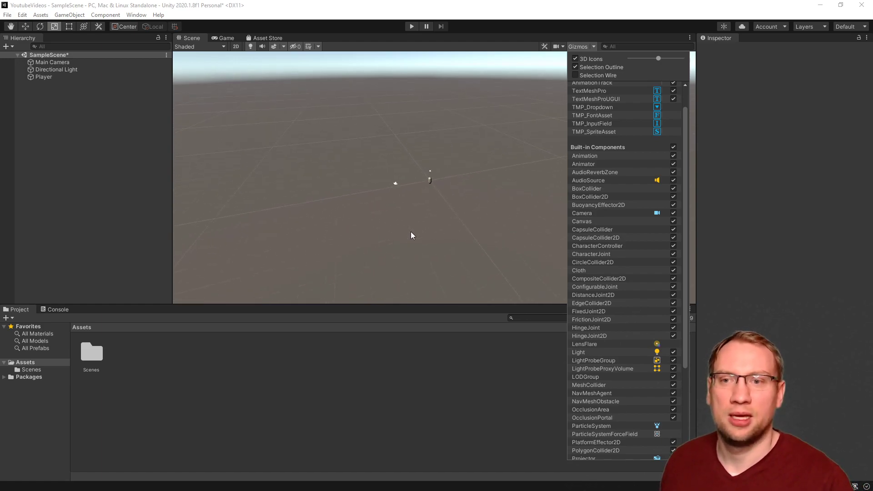
{"action": "scroll", "coordinate": [411, 230], "scroll_direction": "up", "scroll_amount": 4}
{"action": "left_click", "coordinate": [575, 58]}
{"action": "scroll", "coordinate": [414, 230], "scroll_direction": "down", "scroll_amount": 5}
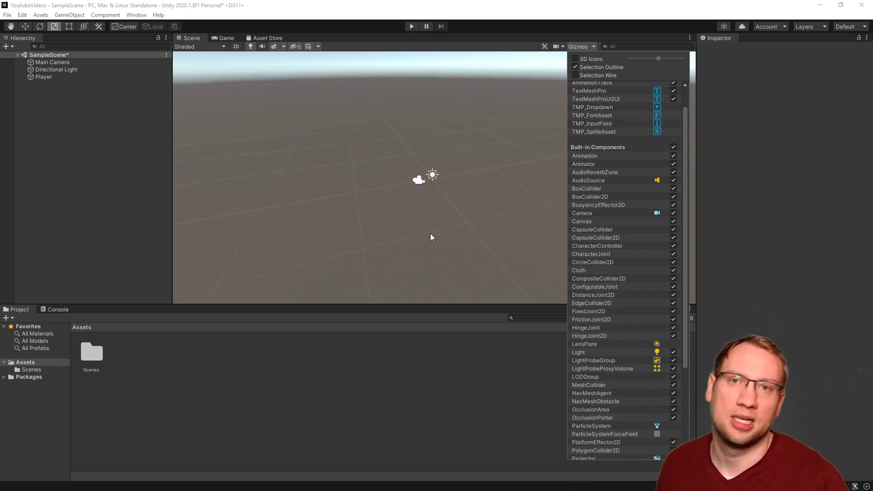
{"action": "scroll", "coordinate": [431, 234], "scroll_direction": "up", "scroll_amount": 4}
{"action": "left_click", "coordinate": [575, 59]}
{"action": "scroll", "coordinate": [482, 206], "scroll_direction": "down", "scroll_amount": 2}
{"action": "mouse_move", "coordinate": [659, 56]}
{"action": "left_mouse_down"}
{"action": "mouse_move", "coordinate": [682, 58]}
{"action": "mouse_move", "coordinate": [631, 62]}
{"action": "mouse_move", "coordinate": [659, 64]}
{"action": "left_mouse_up"}
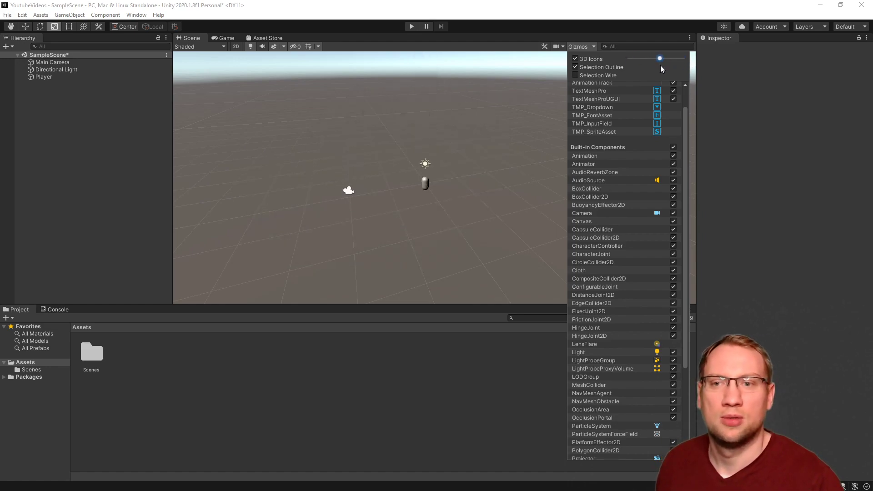
{"action": "left_click", "coordinate": [461, 193]}
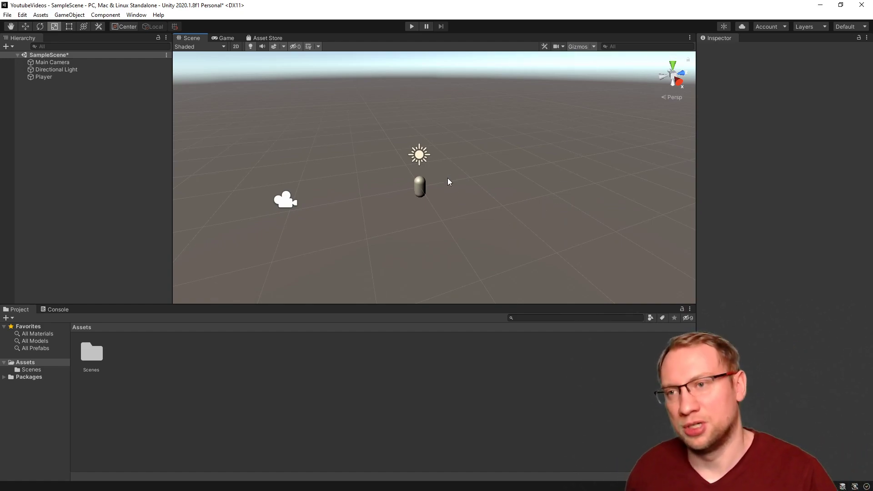
Step: Select the Directional Light in the Scene view, frame it for a close look, and clear the selection
{"action": "left_click_drag", "start_coordinate": [363, 121], "coordinate": [455, 168]}
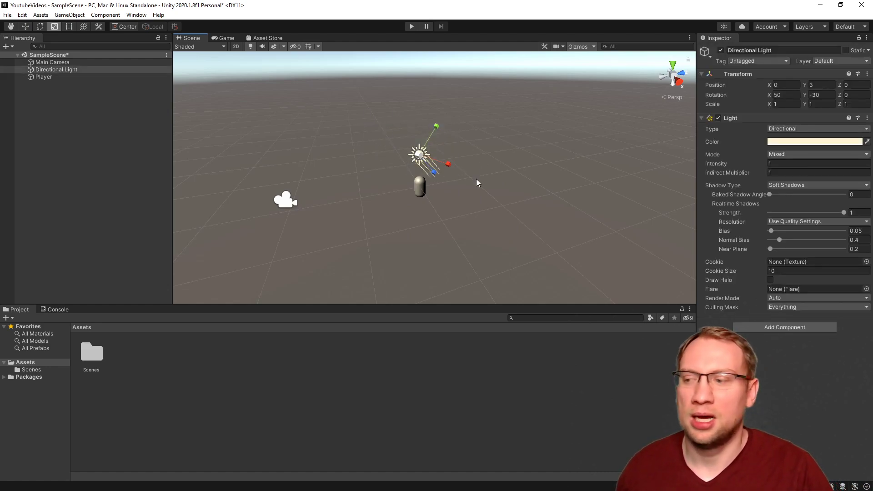
{"action": "left_click_drag", "start_coordinate": [476, 179], "coordinate": [480, 173], "text": "alt"}
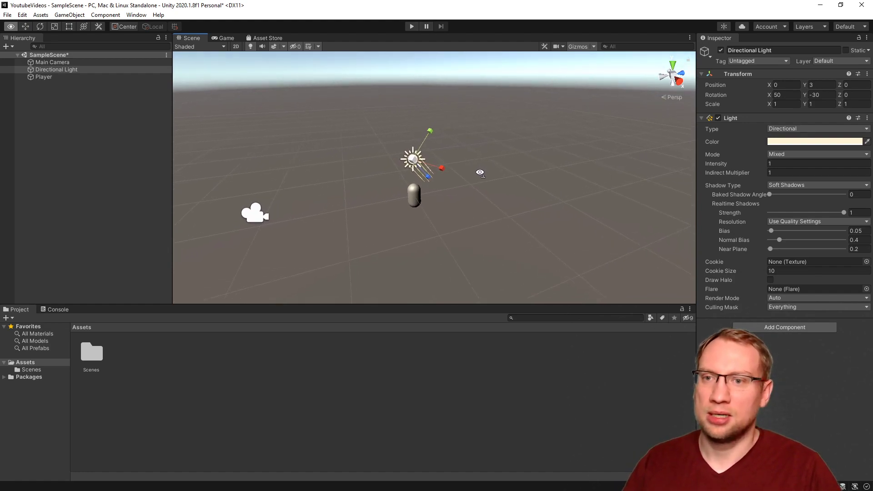
{"action": "key", "text": "f"}
{"action": "key", "text": "r"}
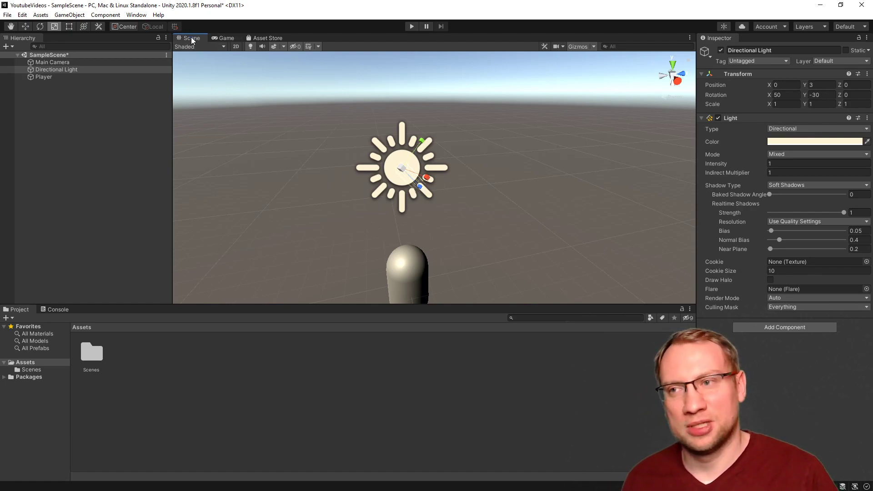
{"action": "left_click_drag", "start_coordinate": [338, 125], "coordinate": [326, 197], "text": "alt"}
{"action": "left_click", "coordinate": [325, 197]}
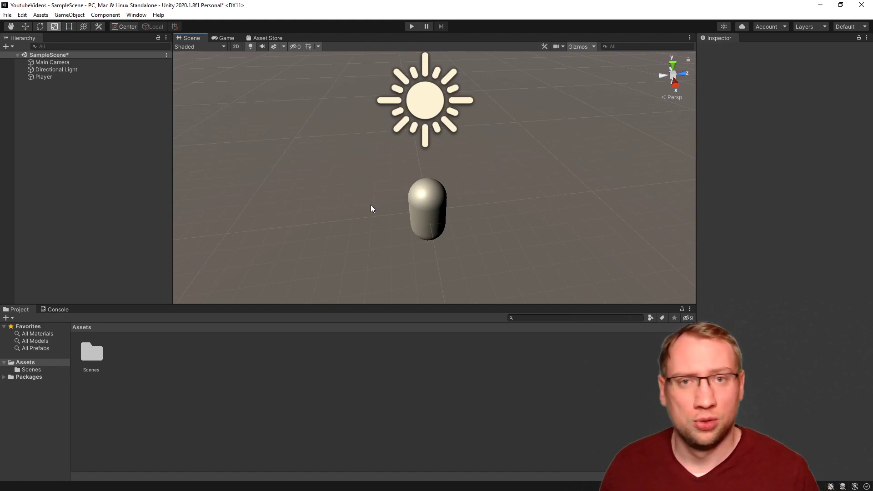
Step: Compare the Game view with the Scene view, and select the Main Camera in the scene to inspect its view cone
{"action": "left_click", "coordinate": [226, 38]}
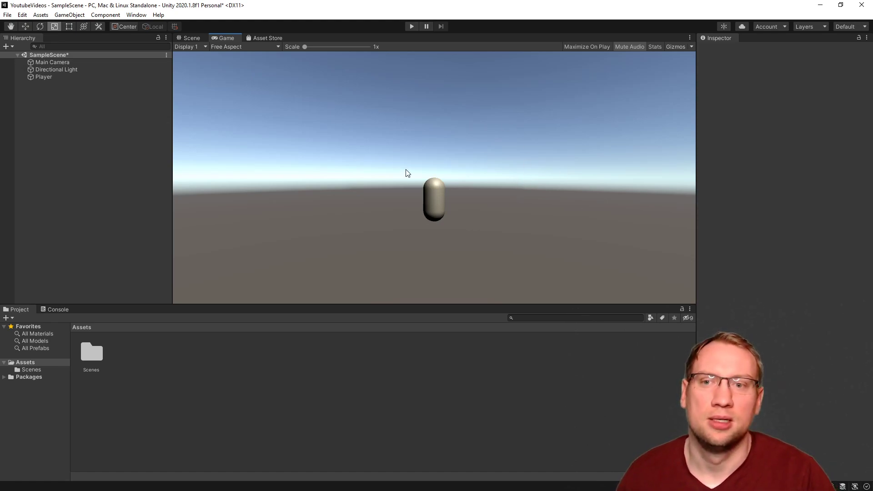
{"action": "left_click", "coordinate": [192, 40]}
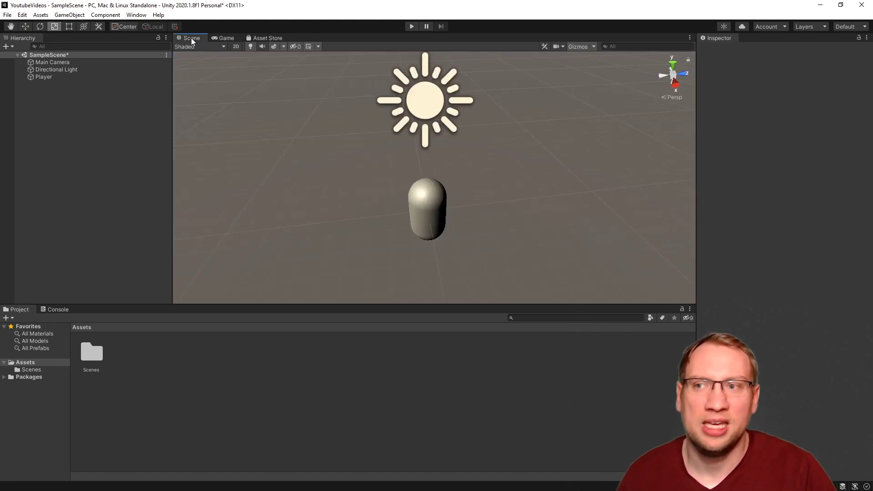
{"action": "right_click_drag", "start_coordinate": [364, 183], "coordinate": [312, 184]}
{"action": "left_click", "coordinate": [318, 150]}
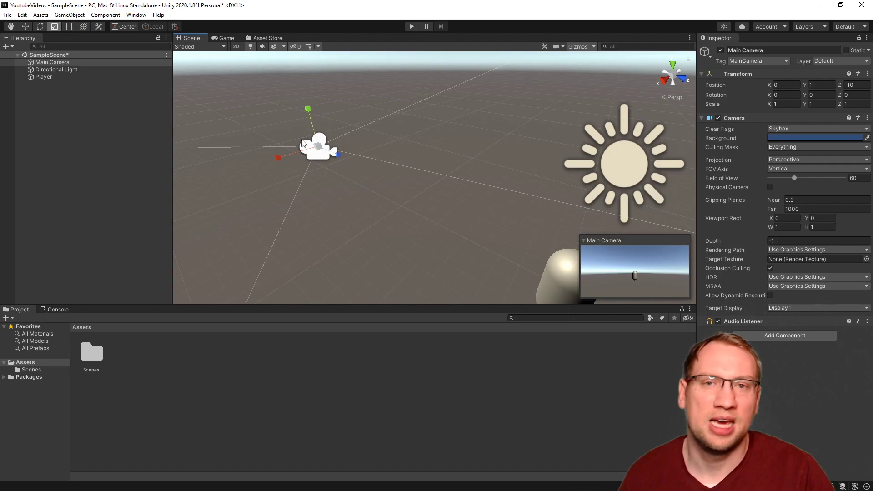
{"action": "right_click_drag", "start_coordinate": [372, 189], "coordinate": [650, 285]}
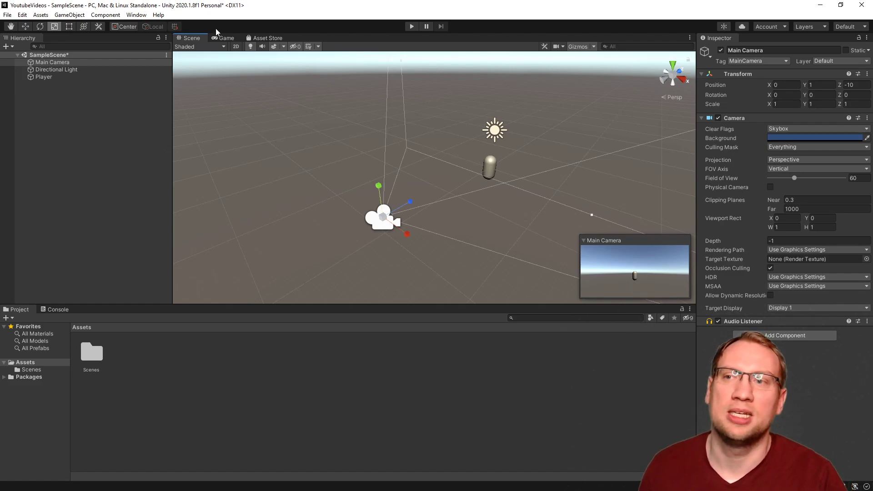
Step: Run the game in Play mode and stop it, check the Game view, and return to the Scene view
{"action": "left_click", "coordinate": [223, 38]}
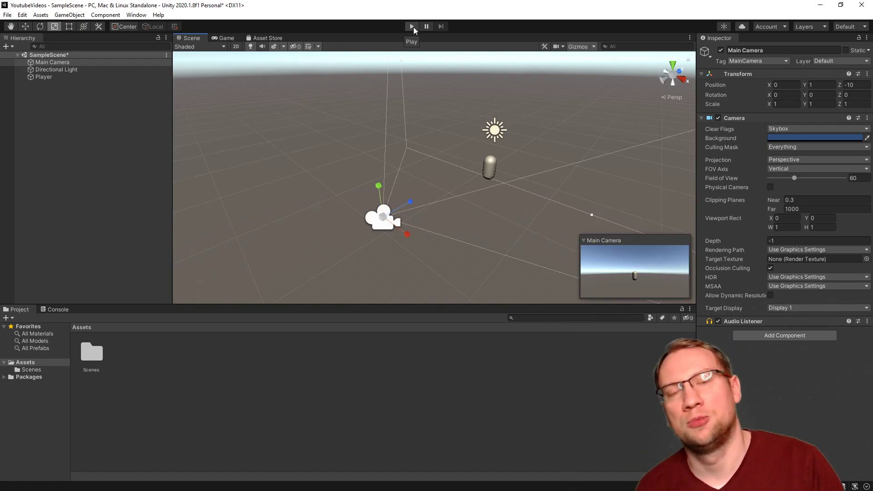
{"action": "left_click", "coordinate": [412, 27]}
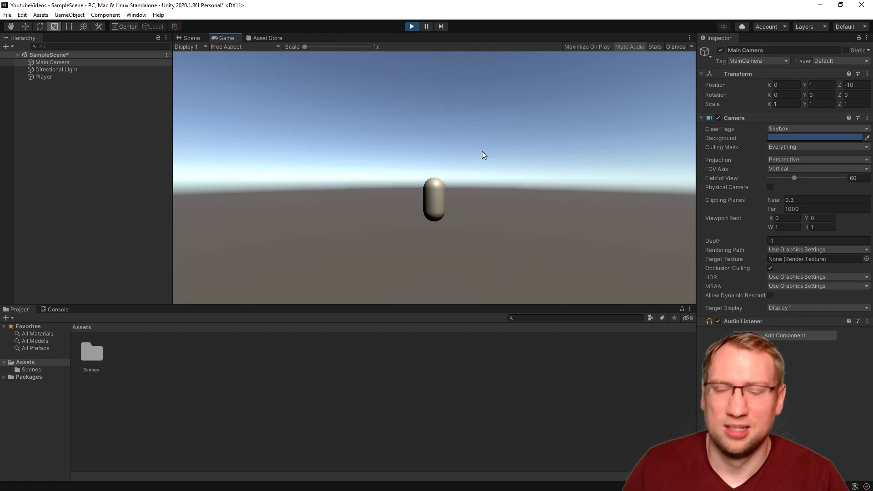
{"action": "left_click", "coordinate": [414, 29]}
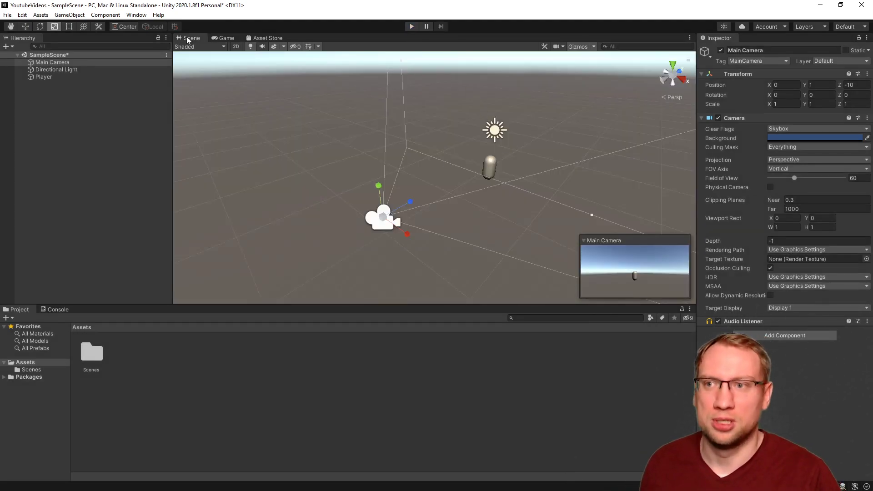
{"action": "left_click", "coordinate": [221, 39]}
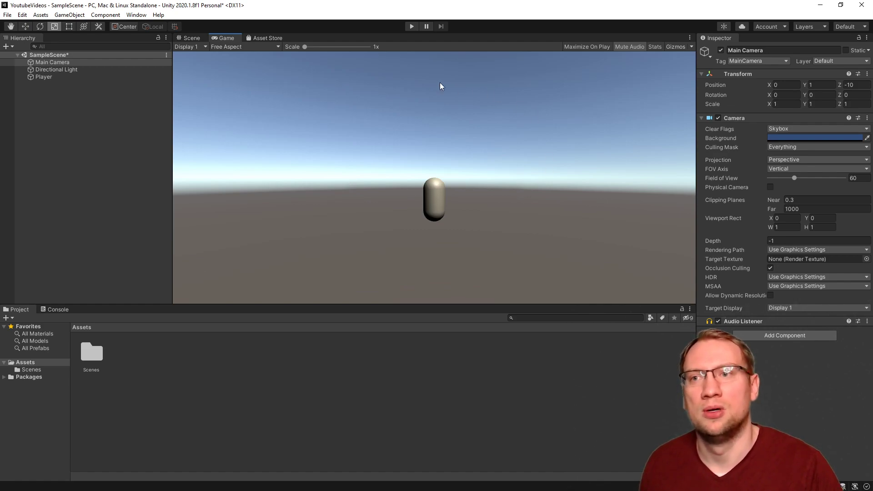
{"action": "left_click", "coordinate": [192, 38]}
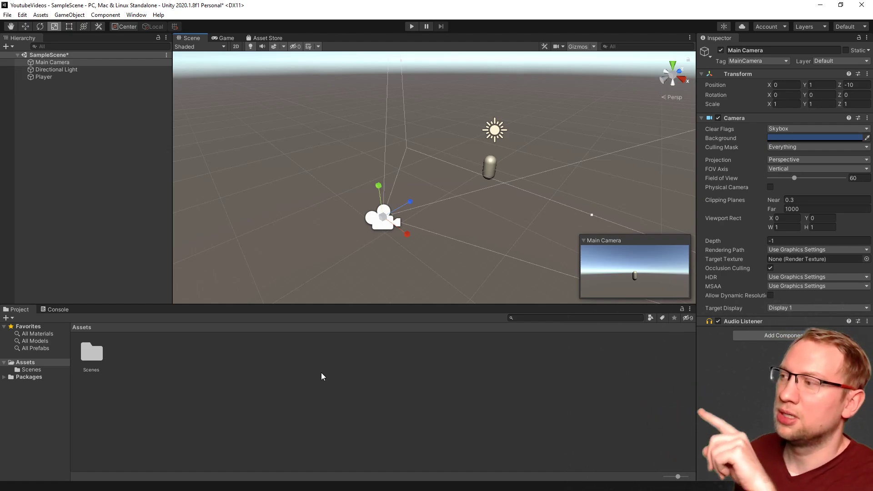
Step: Look through the Scenes folder in the project's assets, checking the scene and lighting settings files, and return to Assets
{"action": "left_click", "coordinate": [20, 317]}
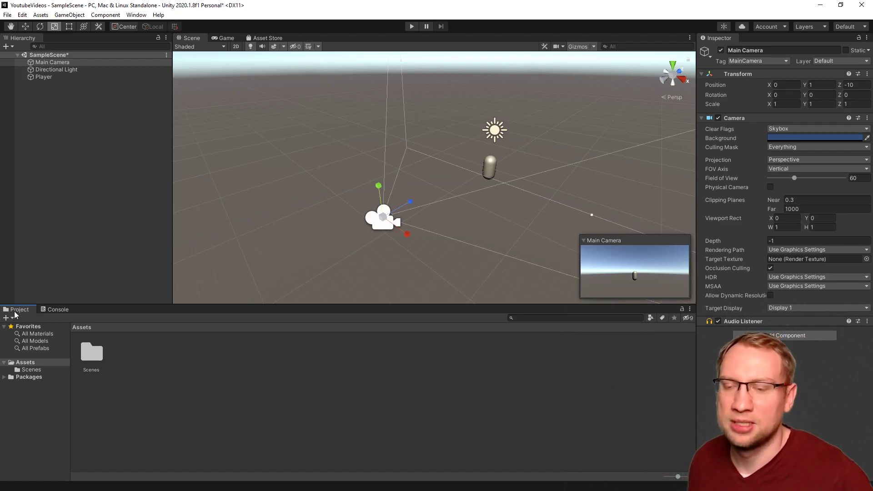
{"action": "left_click", "coordinate": [208, 403]}
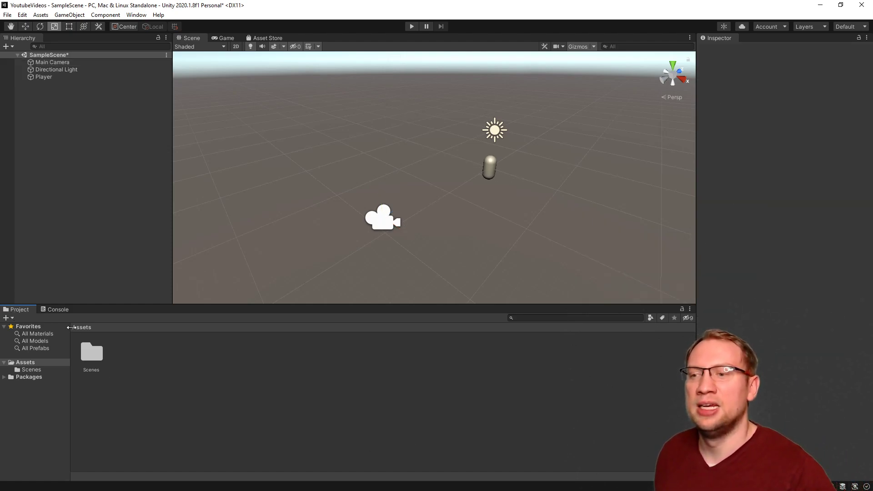
{"action": "left_click", "coordinate": [99, 365]}
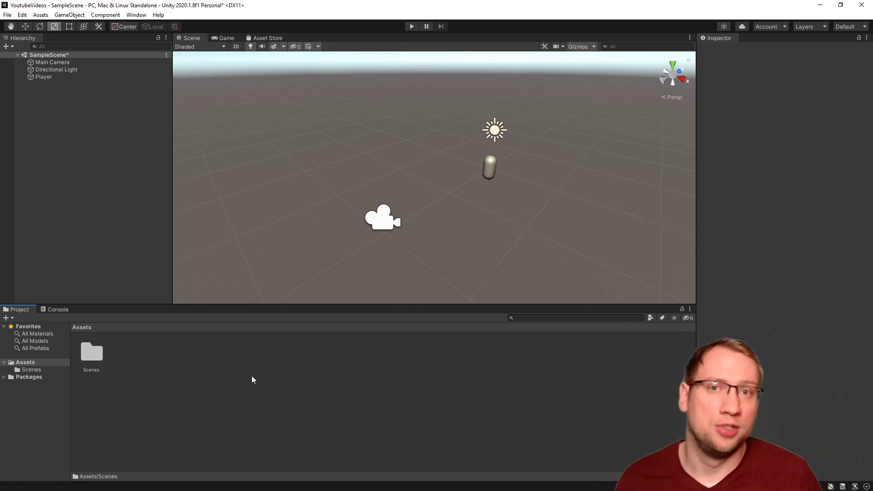
{"action": "left_click", "coordinate": [93, 359]}
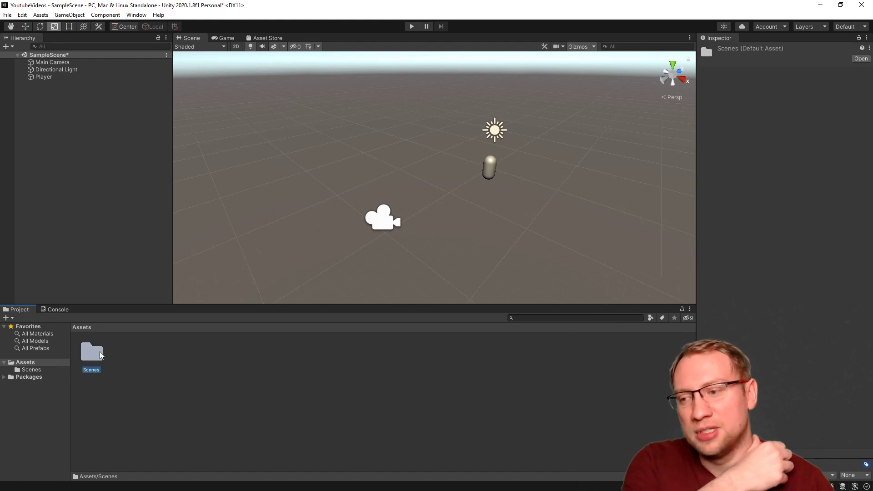
{"action": "double_click", "coordinate": [93, 357]}
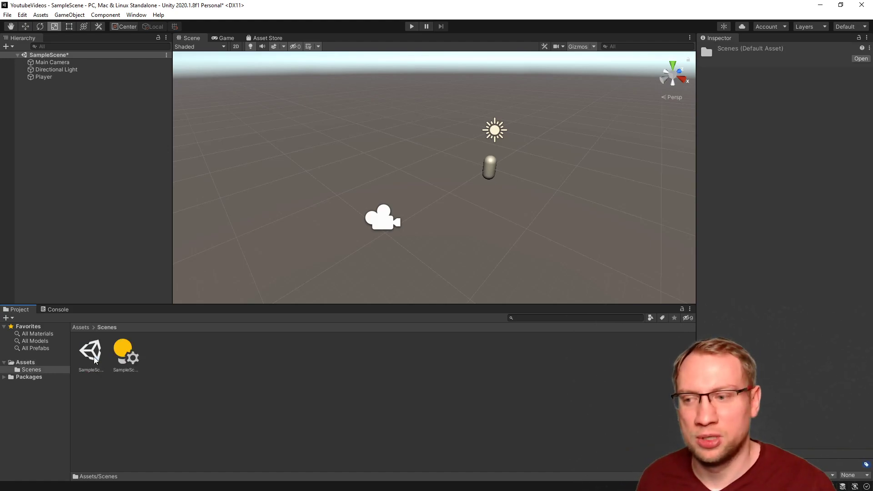
{"action": "left_click", "coordinate": [93, 360]}
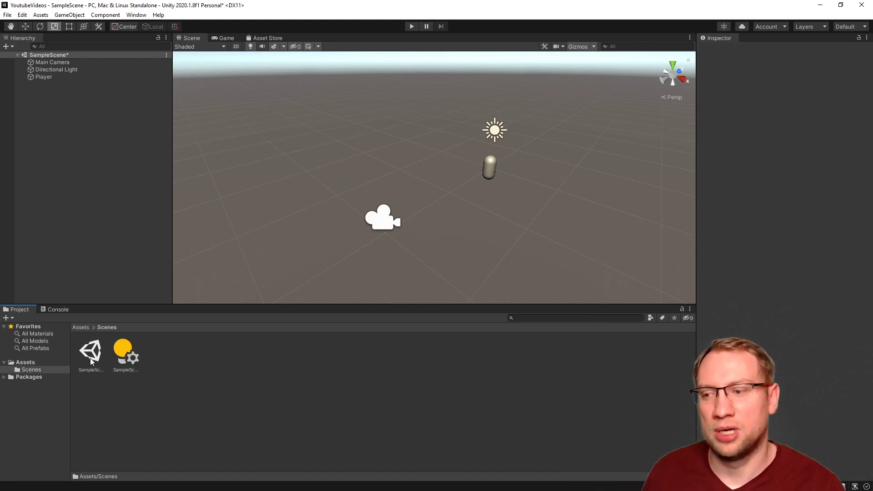
{"action": "left_click", "coordinate": [122, 351]}
{"action": "left_click", "coordinate": [249, 408]}
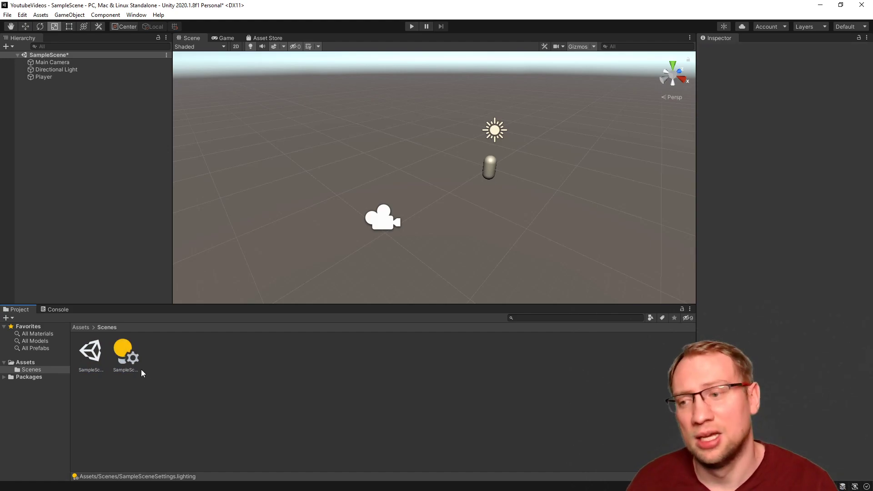
{"action": "left_click", "coordinate": [31, 371]}
{"action": "left_click", "coordinate": [82, 328]}
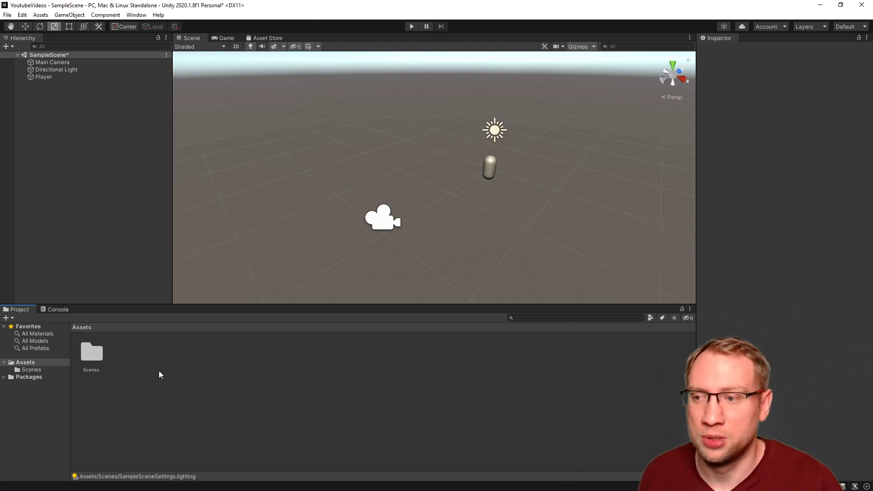
Step: Show the project's Assets folder in Windows Explorer, open it, and move the window clear of the project assets
{"action": "right_click", "coordinate": [196, 371]}
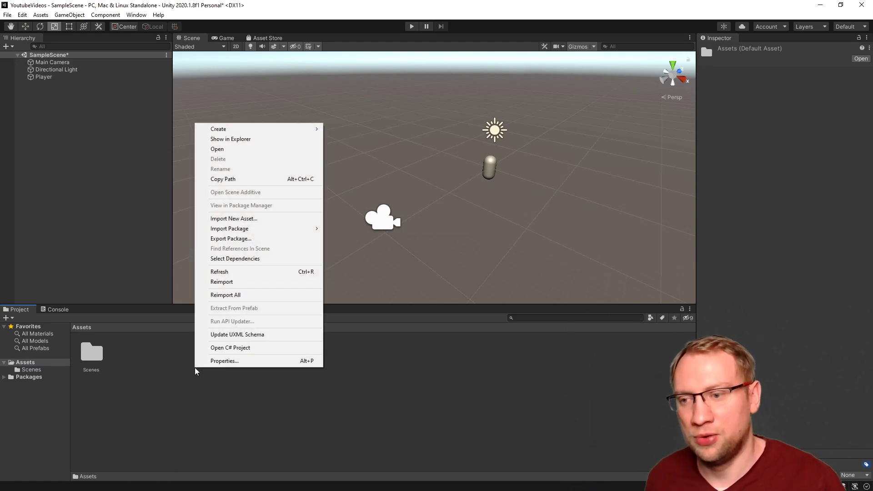
{"action": "left_click", "coordinate": [245, 139]}
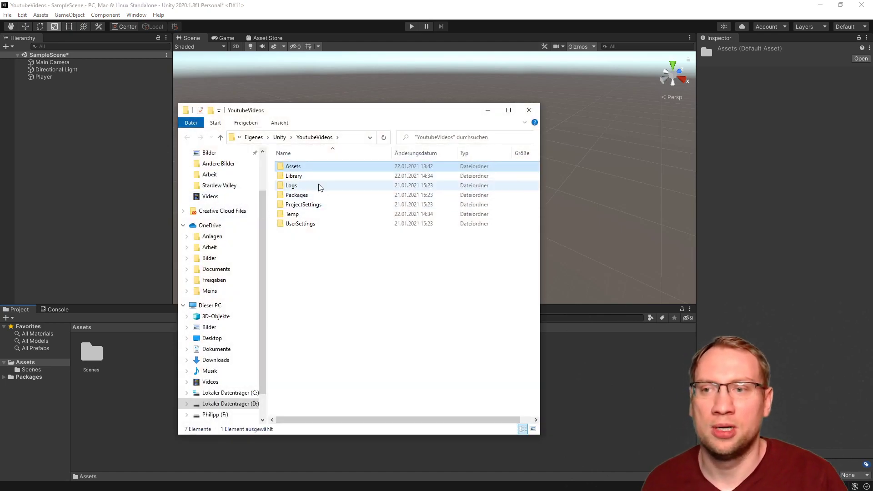
{"action": "double_click", "coordinate": [305, 168]}
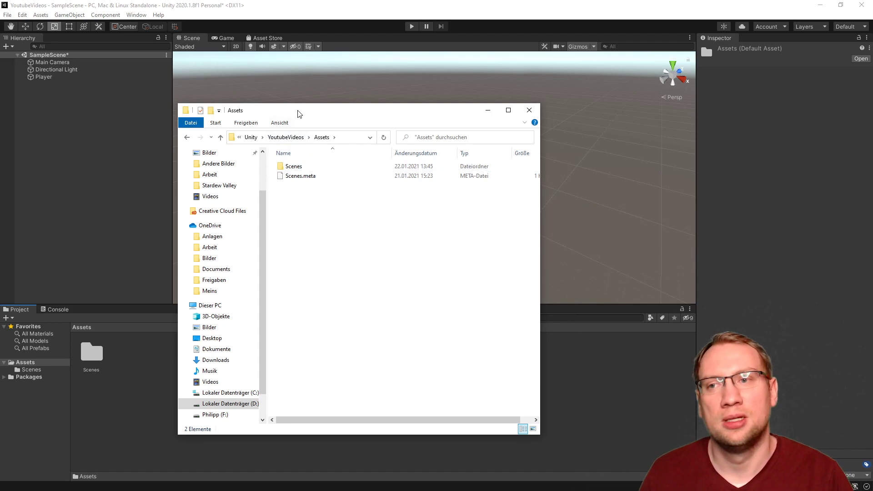
{"action": "left_click_drag", "start_coordinate": [296, 111], "coordinate": [526, 105]}
Step: Create a new folder with the default name Neuer Ordner inside Assets in Windows Explorer, and switch back to Unity
{"action": "right_click", "coordinate": [548, 214]}
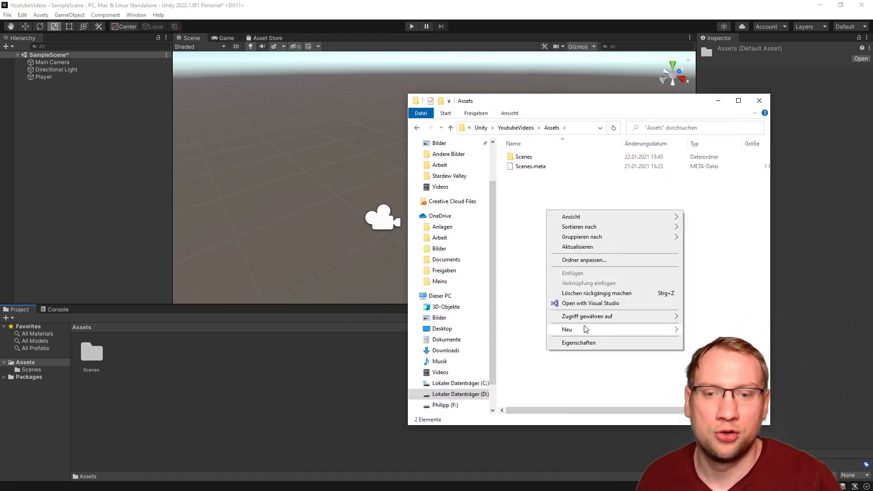
{"action": "mouse_move", "coordinate": [585, 329]}
{"action": "left_click", "coordinate": [728, 329]}
{"action": "left_click", "coordinate": [580, 271]}
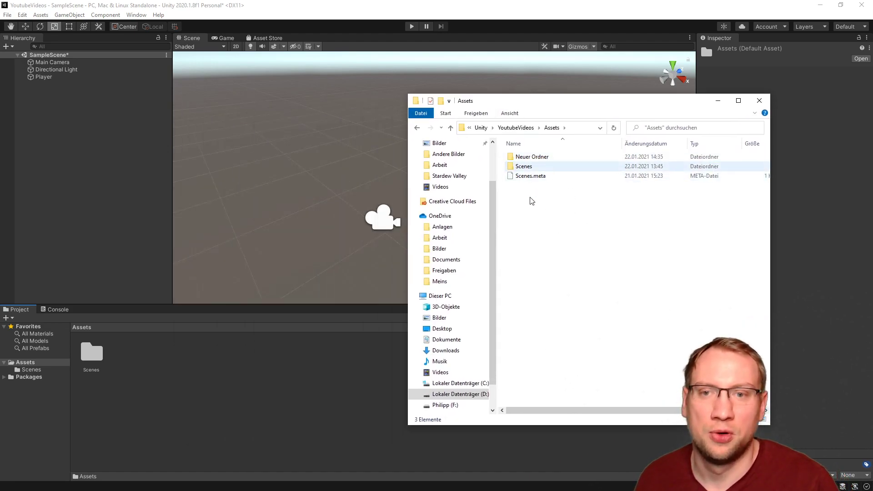
{"action": "left_click", "coordinate": [253, 406]}
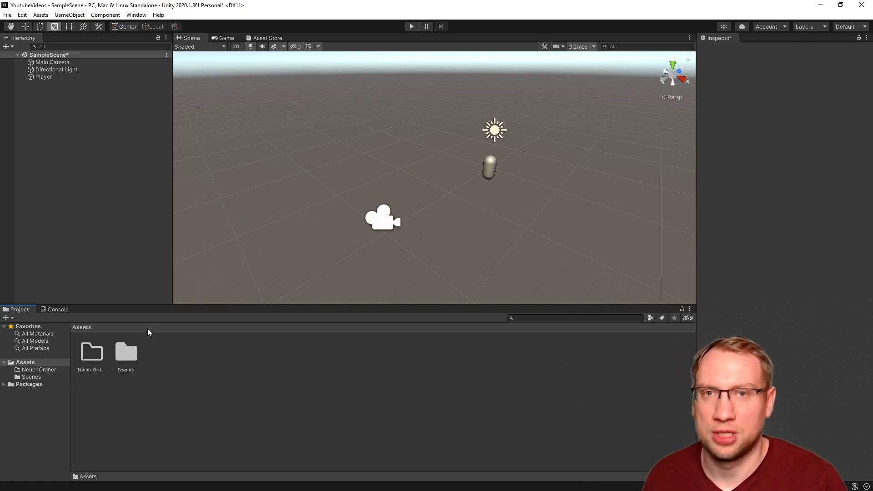
Step: Delete the Neuer Ordner folder from the project's assets, check Assets in Windows Explorer, and close the Explorer window
{"action": "right_click", "coordinate": [97, 356]}
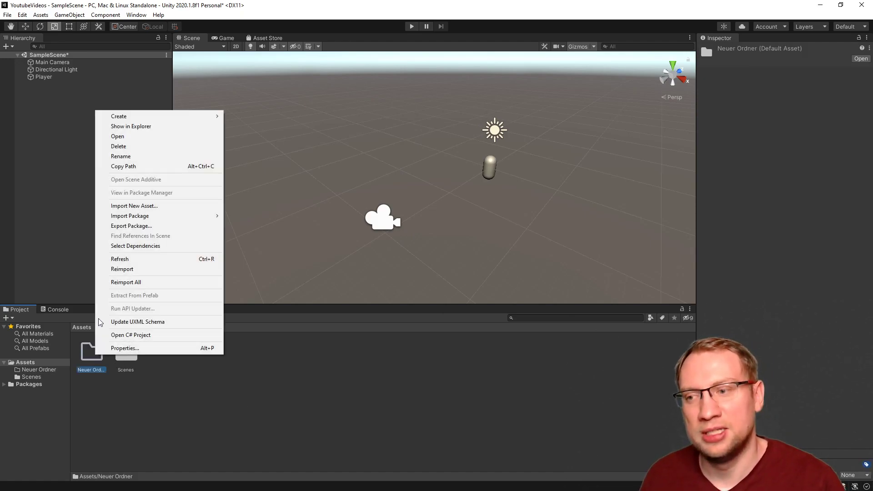
{"action": "left_click", "coordinate": [132, 146]}
{"action": "left_click", "coordinate": [459, 270]}
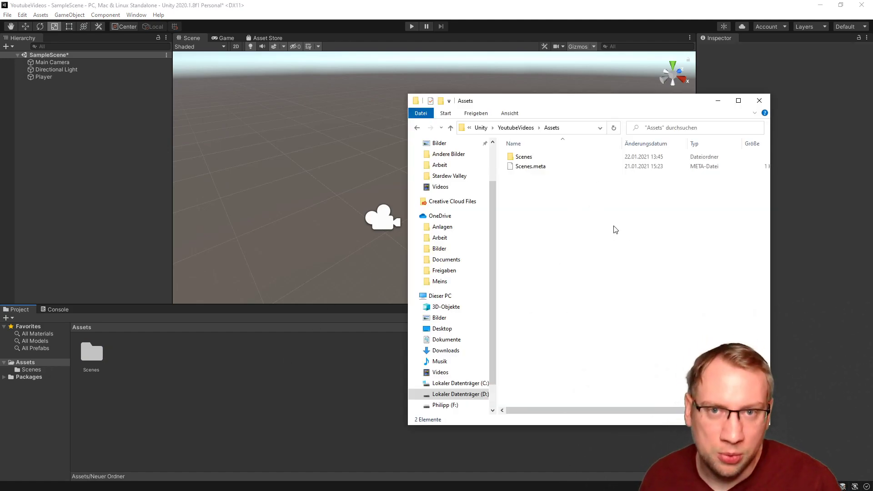
{"action": "left_click", "coordinate": [759, 101]}
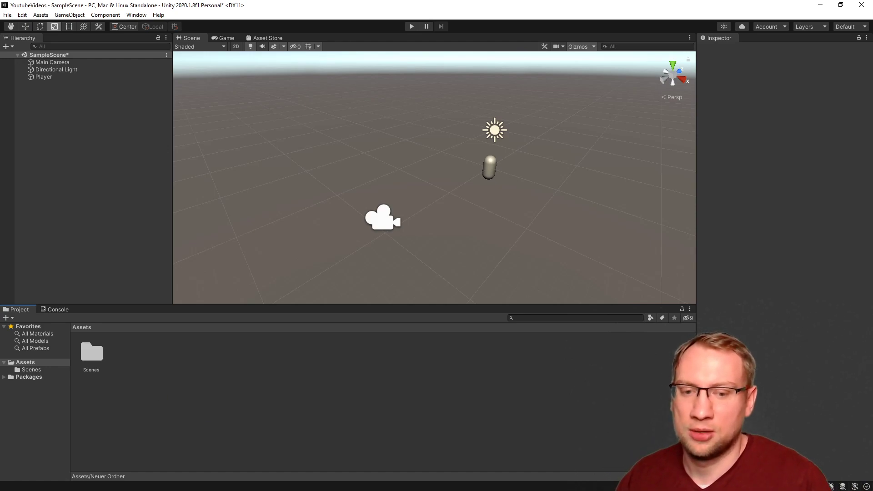
Step: Enlarge the asset icons in the Project window, and look at the Scenes folder and the Player capsule
{"action": "mouse_move", "coordinate": [678, 476]}
{"action": "left_mouse_down"}
{"action": "mouse_move", "coordinate": [686, 484]}
{"action": "mouse_move", "coordinate": [664, 477]}
{"action": "mouse_move", "coordinate": [682, 477]}
{"action": "left_mouse_up"}
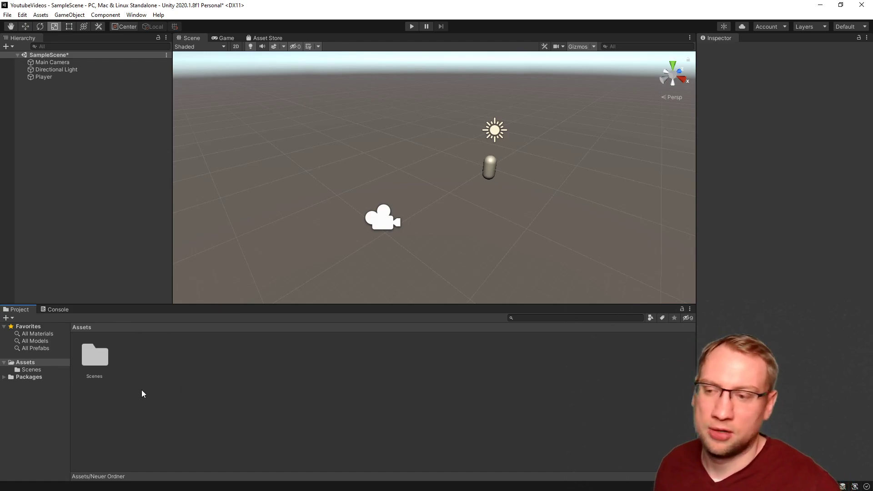
{"action": "left_click", "coordinate": [105, 365]}
{"action": "left_click", "coordinate": [352, 375]}
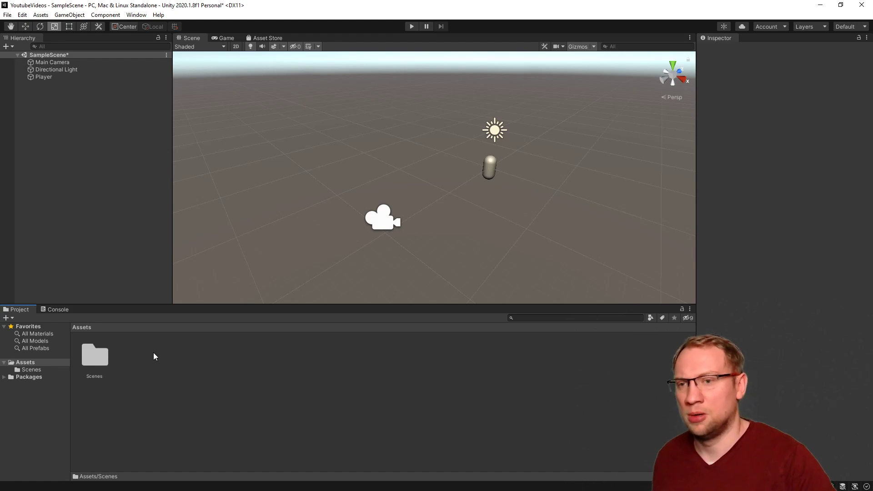
{"action": "left_click", "coordinate": [490, 178]}
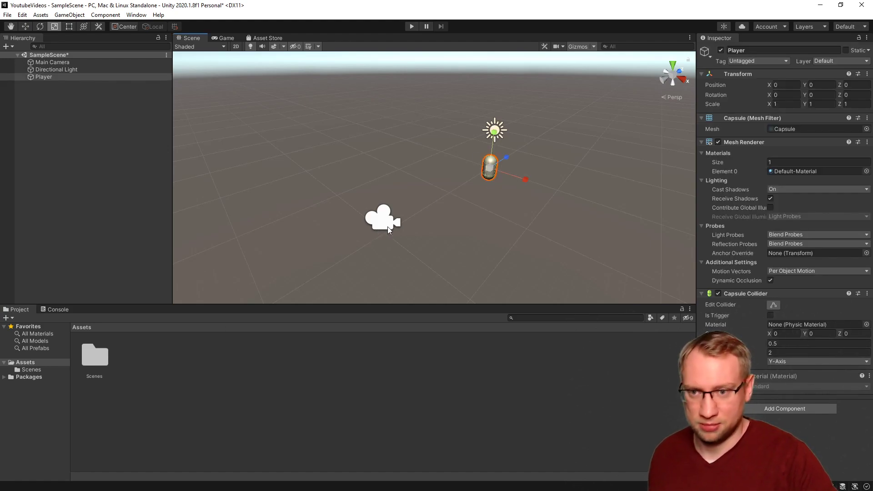
{"action": "left_click", "coordinate": [180, 389]}
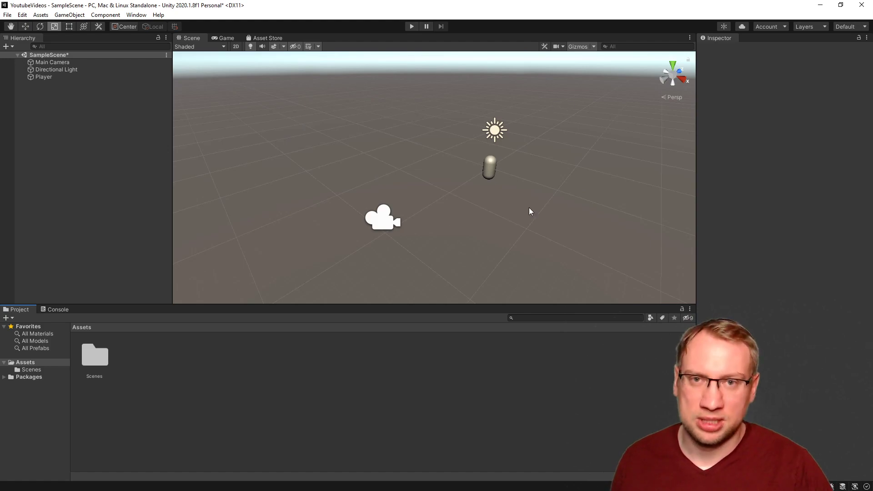
Step: Save the Player object as a prefab in Assets and place two copies of it in the scene
{"action": "left_click", "coordinate": [51, 75]}
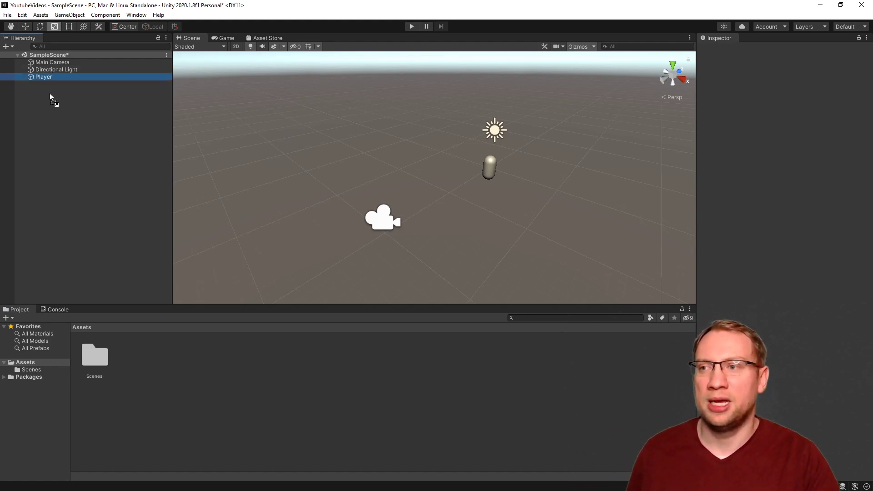
{"action": "left_click_drag", "start_coordinate": [105, 259], "coordinate": [156, 375]}
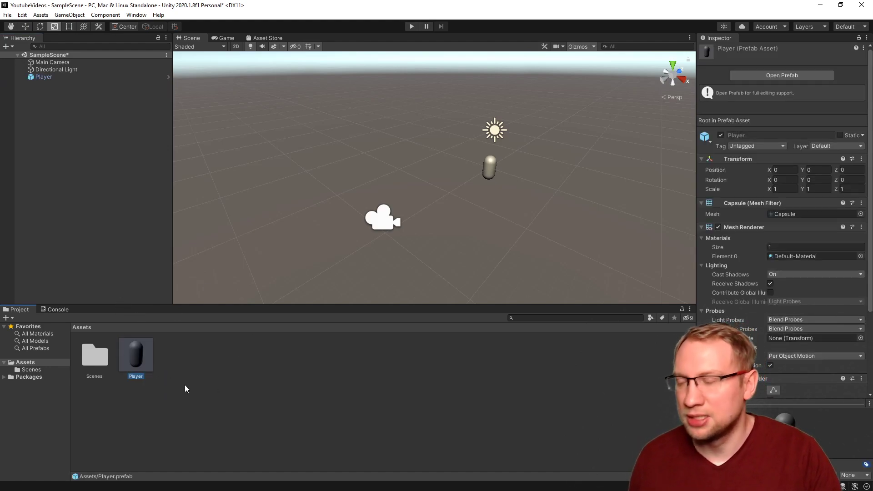
{"action": "left_click_drag", "start_coordinate": [135, 360], "coordinate": [287, 212]}
{"action": "left_click_drag", "start_coordinate": [136, 361], "coordinate": [348, 139]}
Step: Delete both placed Player copies from the scene and the Player prefab from Assets
{"action": "key", "text": "Delete"}
{"action": "left_click", "coordinate": [283, 205]}
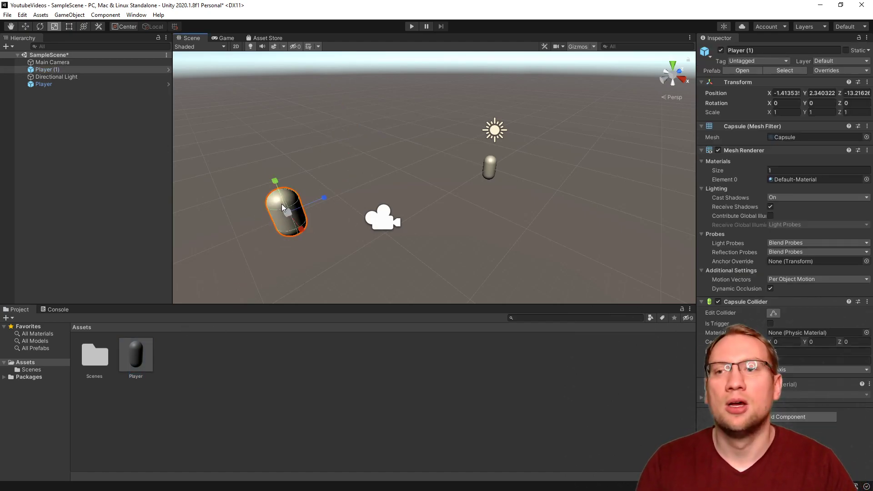
{"action": "key", "text": "Delete"}
{"action": "left_click", "coordinate": [136, 354]}
{"action": "key", "text": "Delete"}
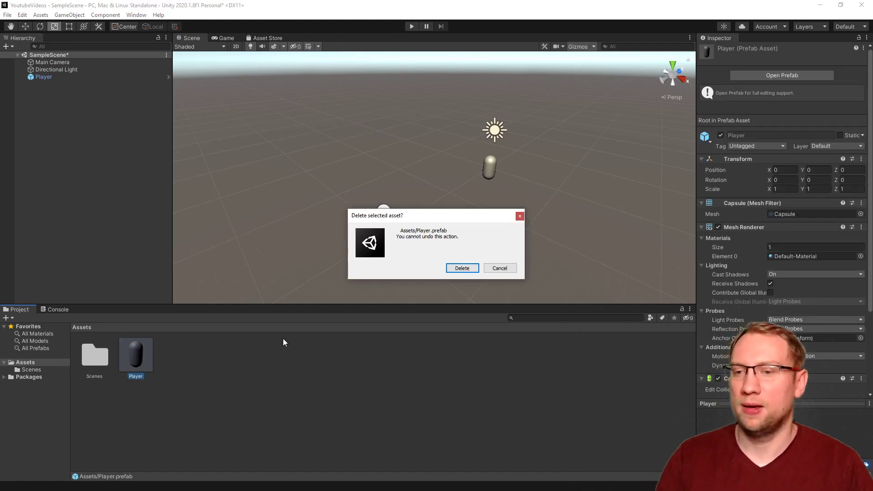
{"action": "left_click", "coordinate": [462, 268]}
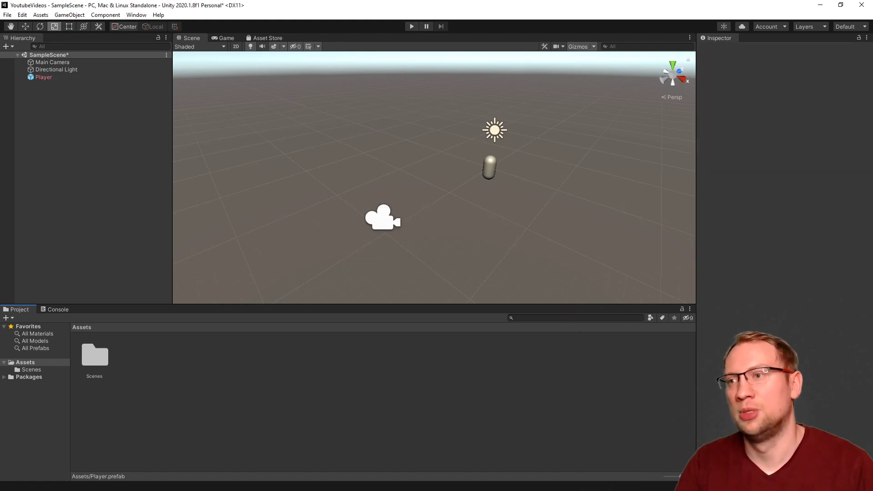
Step: Unpack the scene's Player object completely to remove its link to the deleted prefab
{"action": "right_click", "coordinate": [54, 78]}
{"action": "key", "text": "Escape"}
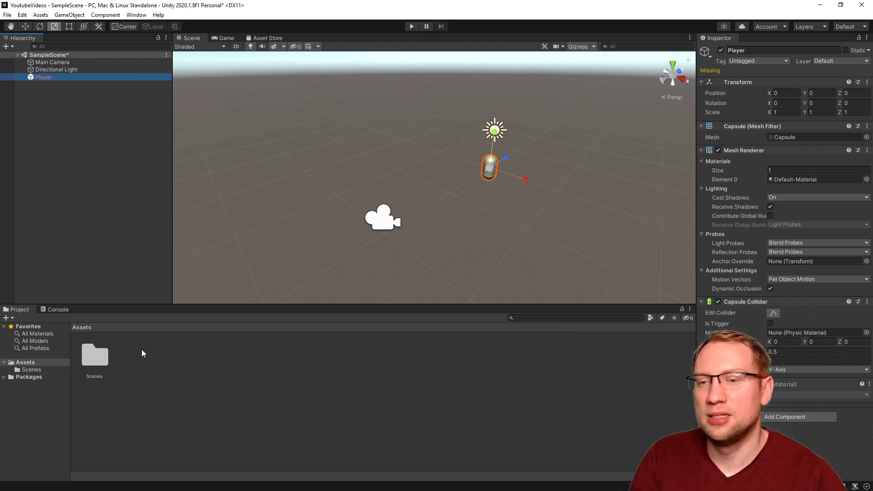
{"action": "left_click", "coordinate": [96, 163]}
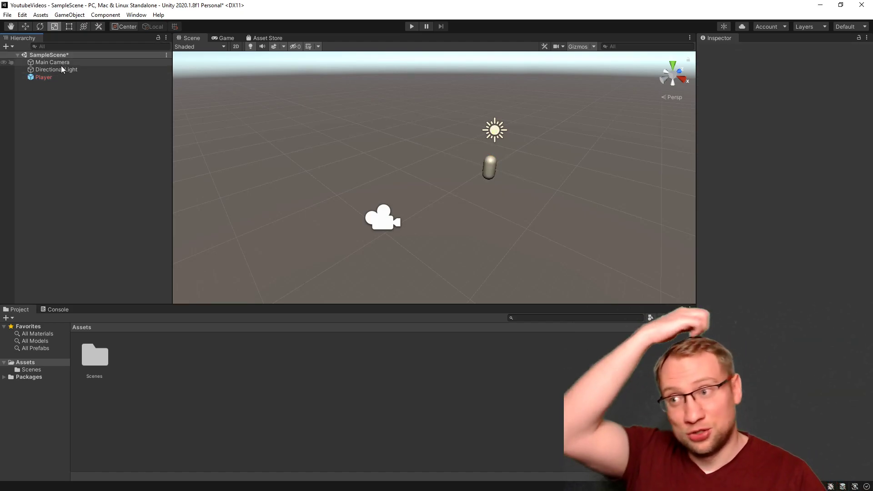
{"action": "left_click", "coordinate": [49, 77]}
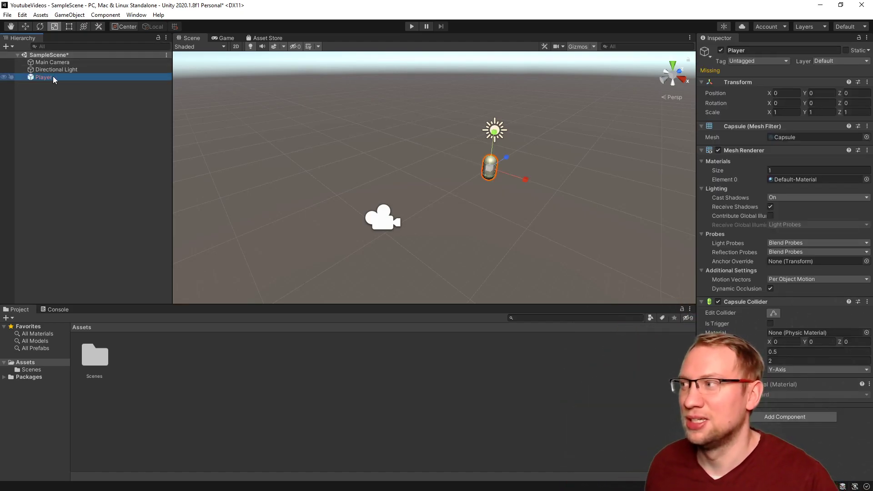
{"action": "right_click", "coordinate": [50, 76]}
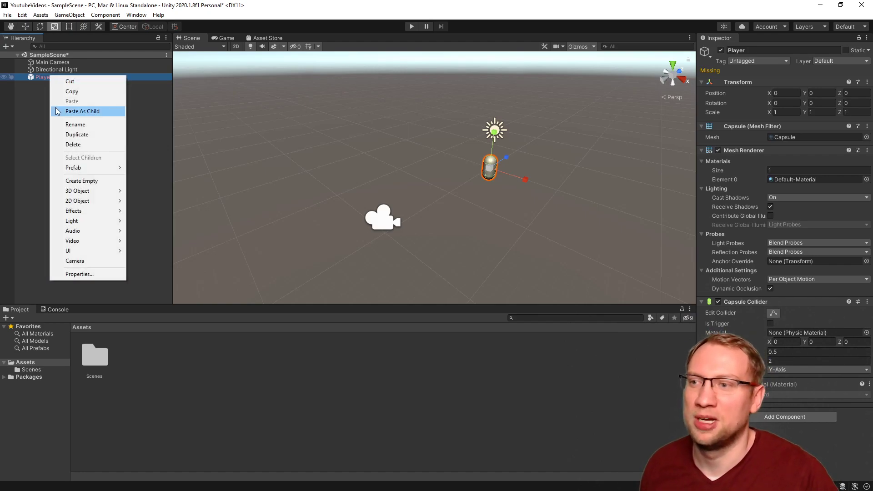
{"action": "mouse_move", "coordinate": [86, 168]}
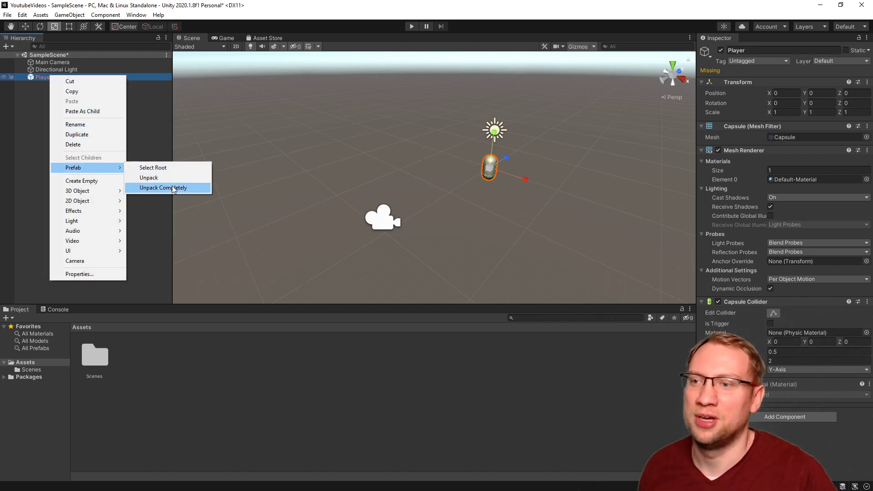
{"action": "left_click", "coordinate": [150, 187]}
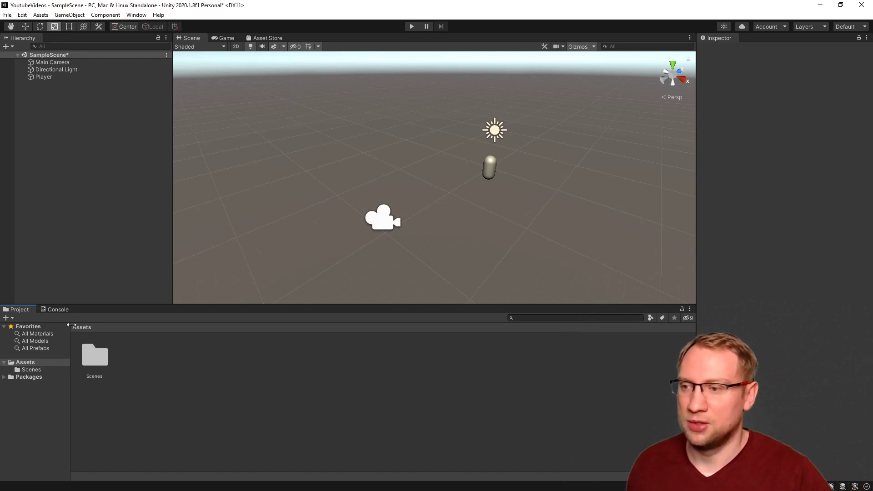
Step: Look at the Console, return to the project assets, and save the scene
{"action": "left_click", "coordinate": [61, 311]}
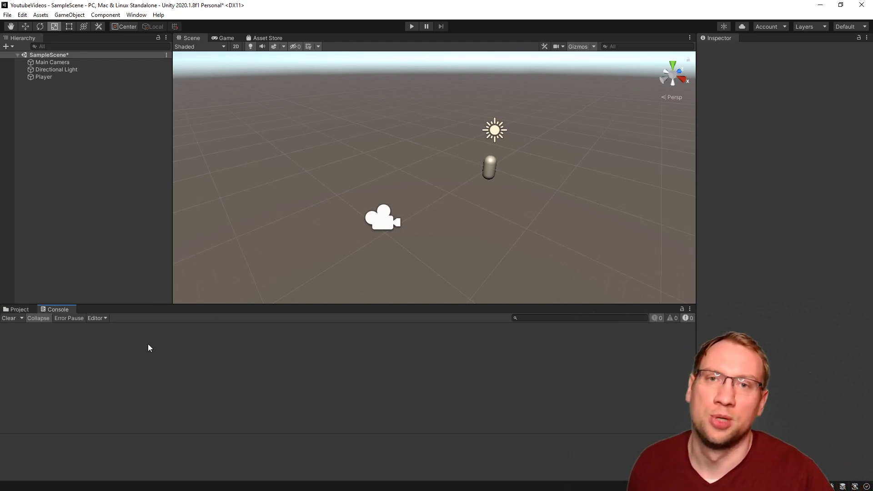
{"action": "left_click", "coordinate": [19, 310]}
{"action": "left_click", "coordinate": [7, 15]}
{"action": "left_click", "coordinate": [18, 51]}
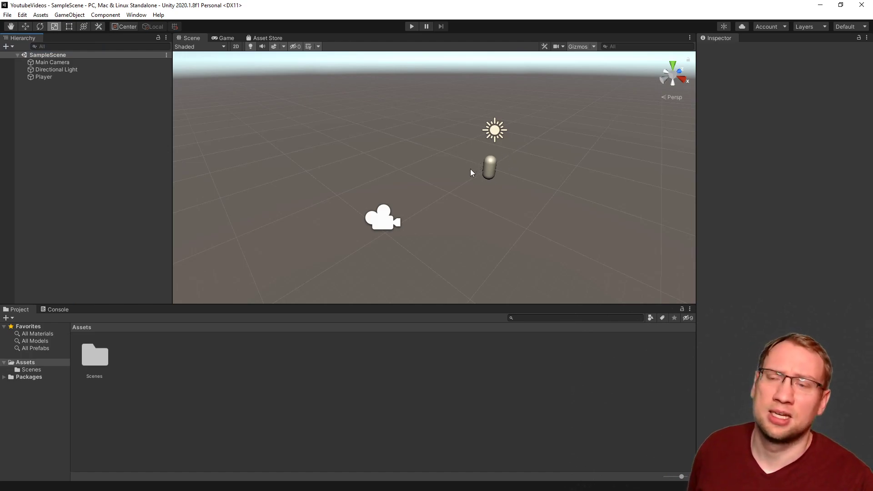
{"action": "right_click_drag", "start_coordinate": [332, 203], "coordinate": [409, 219]}
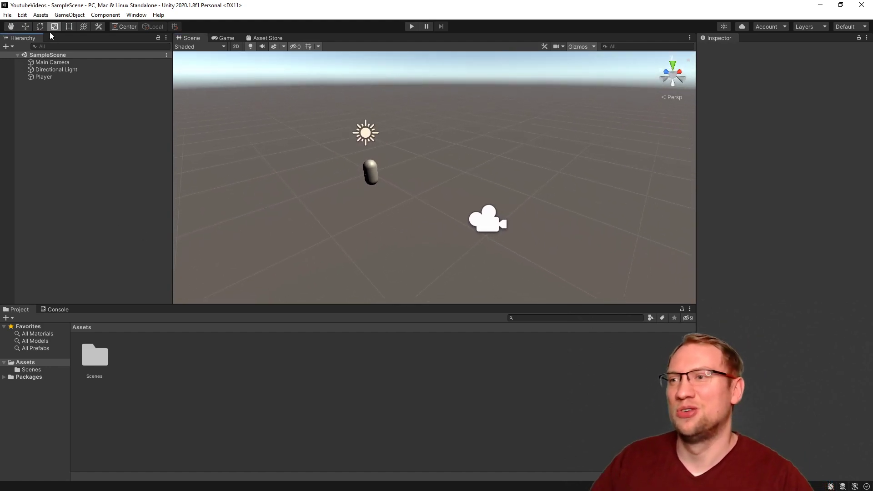
{"action": "left_click", "coordinate": [7, 15]}
{"action": "left_click", "coordinate": [22, 48]}
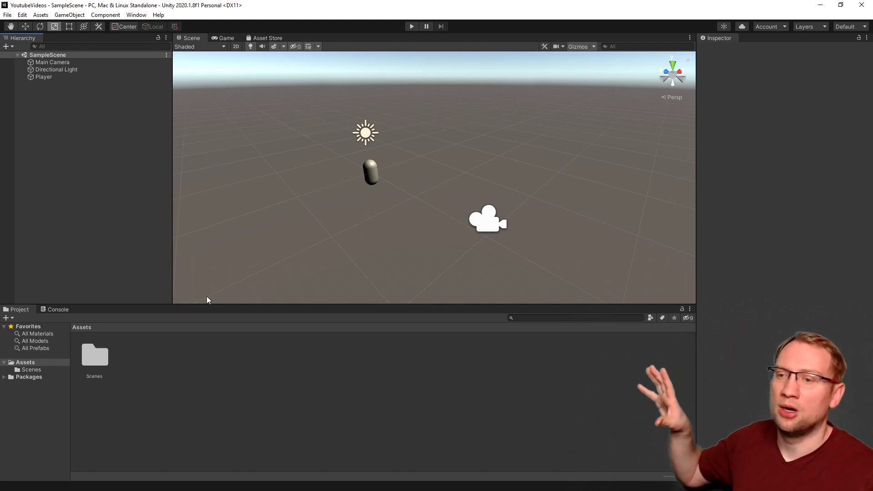
Step: Dock the Console above the Scene view, the Project window beside the Console, and the Hierarchy below the Project window
{"action": "left_click_drag", "start_coordinate": [69, 309], "coordinate": [222, 44]}
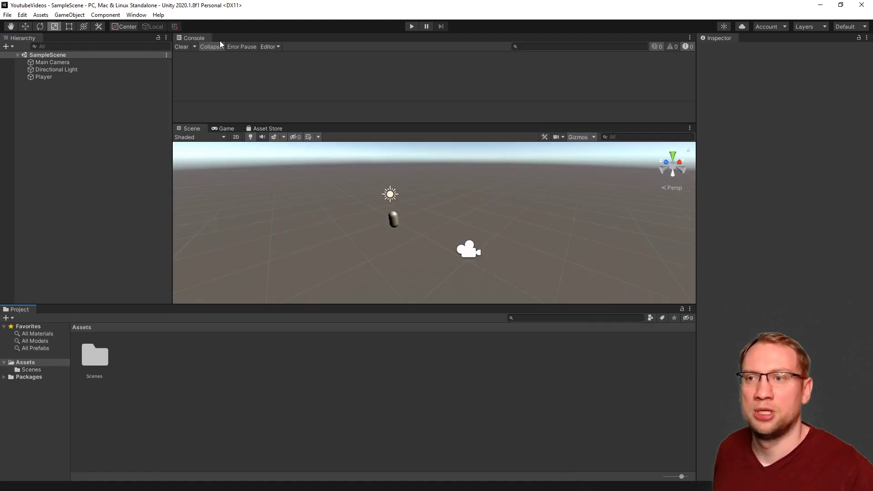
{"action": "left_click_drag", "start_coordinate": [20, 309], "coordinate": [182, 63]}
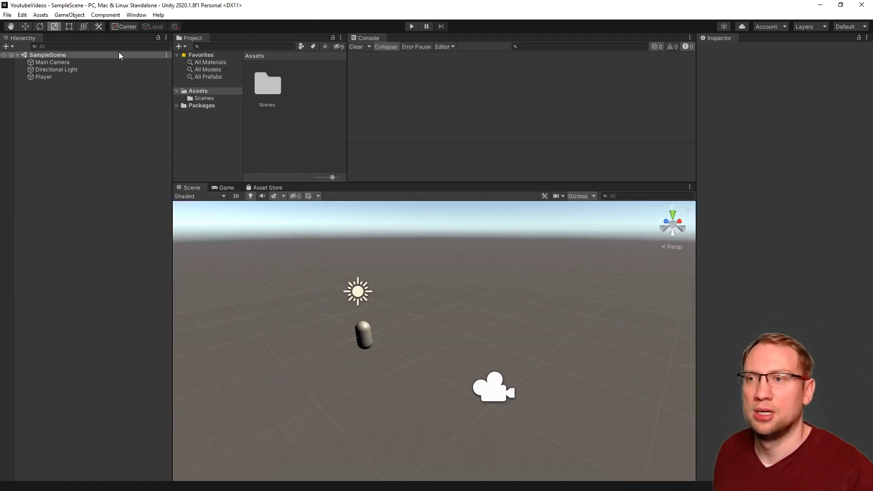
{"action": "left_click_drag", "start_coordinate": [19, 43], "coordinate": [328, 184]}
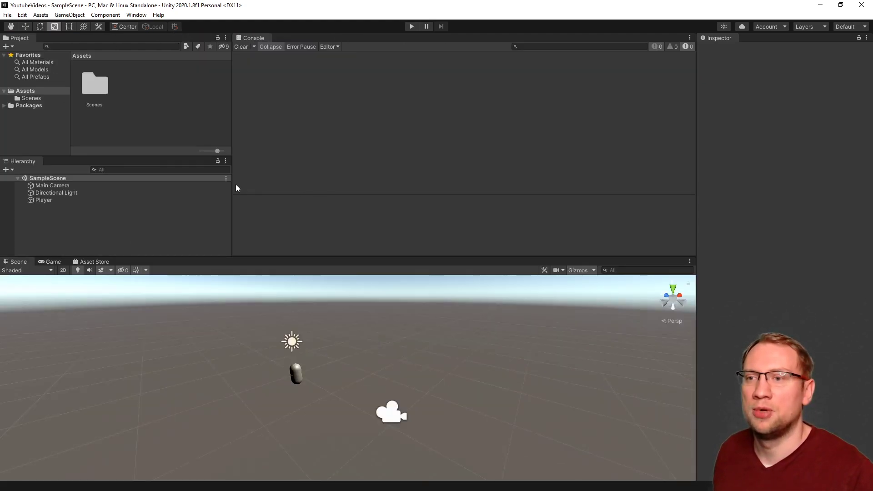
Step: Detach the Asset Store from the Scene view's group and place it as a floating window over the editor
{"action": "left_click", "coordinate": [93, 262]}
{"action": "left_click_drag", "start_coordinate": [37, 249], "coordinate": [228, 159]}
{"action": "left_click_drag", "start_coordinate": [226, 39], "coordinate": [603, 201]}
{"action": "left_click_drag", "start_coordinate": [591, 126], "coordinate": [492, 164]}
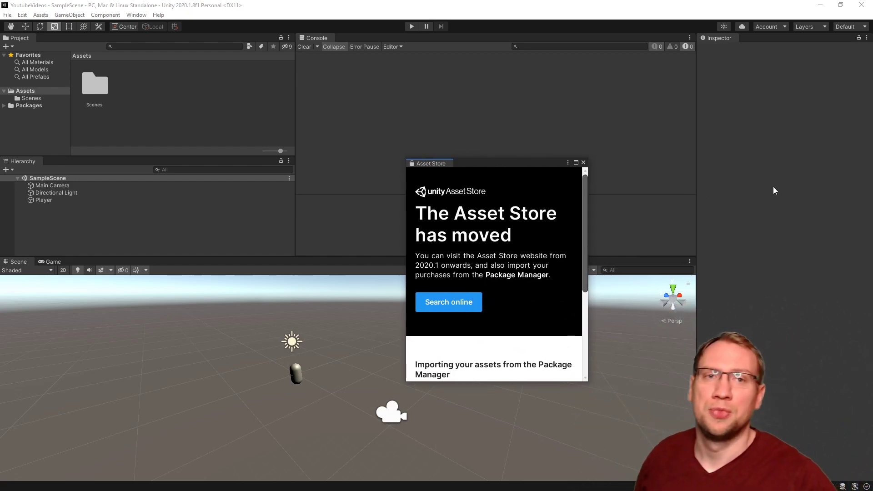
Step: Try the 2 by 3 and 4 Split editor layouts
{"action": "left_click", "coordinate": [842, 29]}
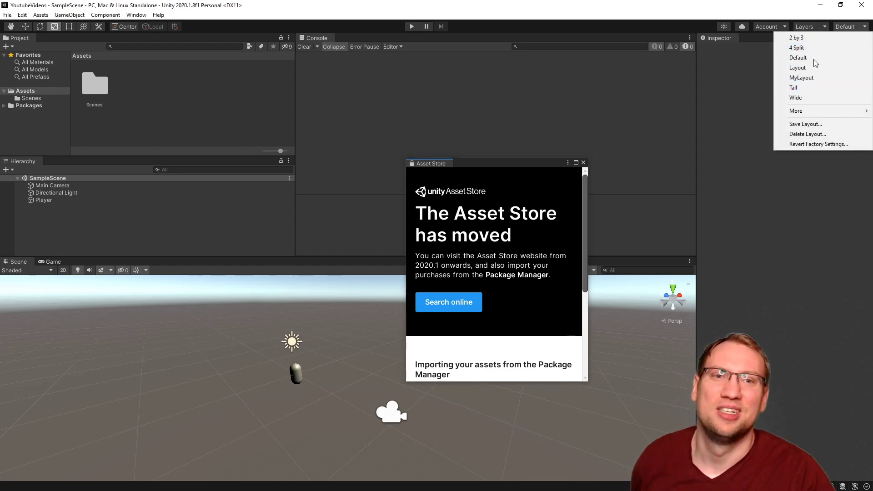
{"action": "left_click", "coordinate": [844, 26]}
{"action": "left_click", "coordinate": [843, 26]}
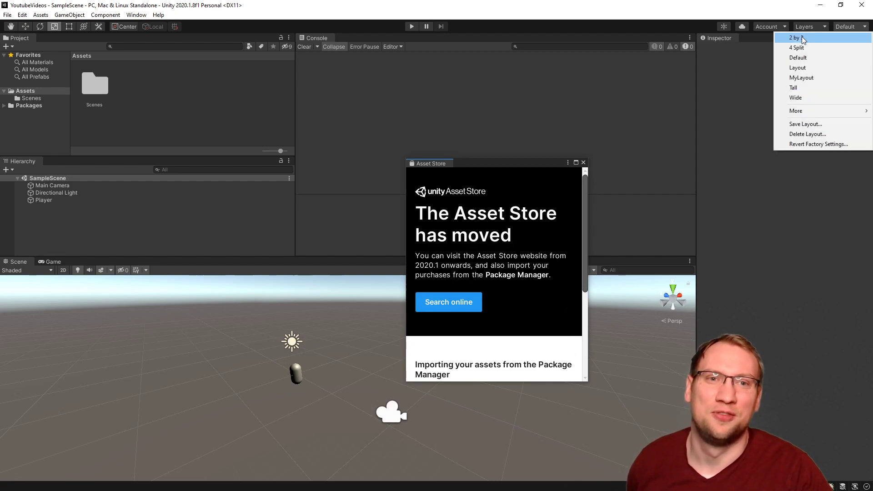
{"action": "left_click", "coordinate": [837, 37]}
{"action": "left_click", "coordinate": [845, 30]}
{"action": "left_click", "coordinate": [797, 51]}
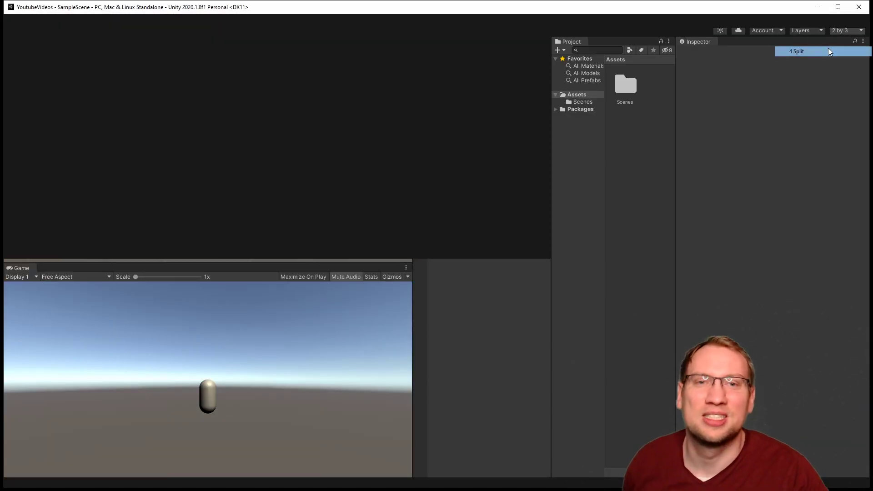
Step: Try the editor layouts MyLayout and Layout, and restore the Default layout
{"action": "left_click", "coordinate": [845, 30]}
{"action": "left_click", "coordinate": [801, 81]}
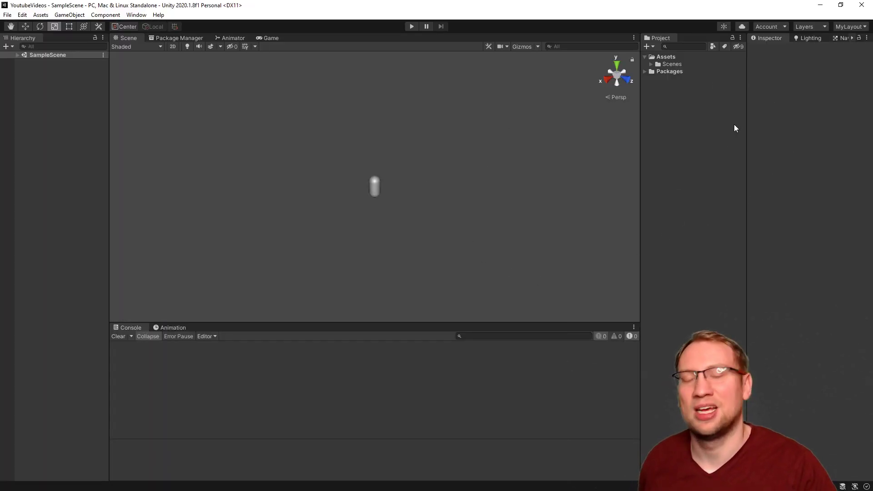
{"action": "left_click", "coordinate": [849, 26]}
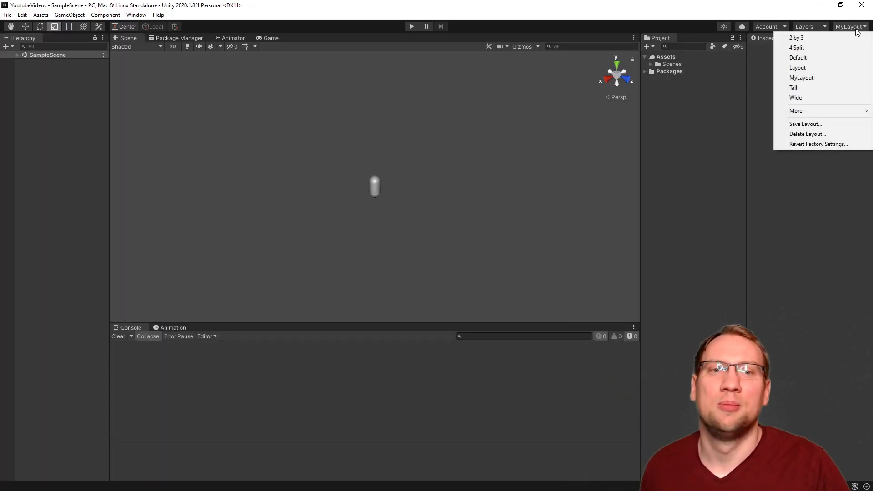
{"action": "left_click", "coordinate": [812, 67]}
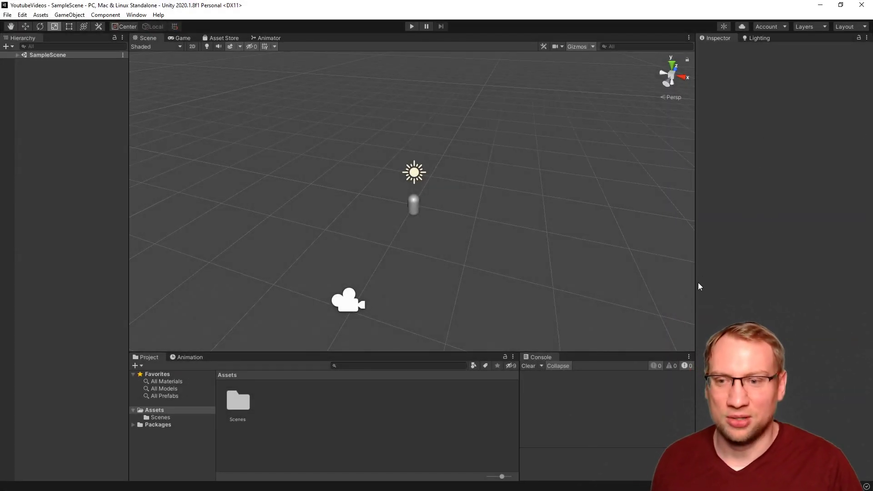
{"action": "left_click", "coordinate": [836, 29]}
{"action": "left_click", "coordinate": [817, 58]}
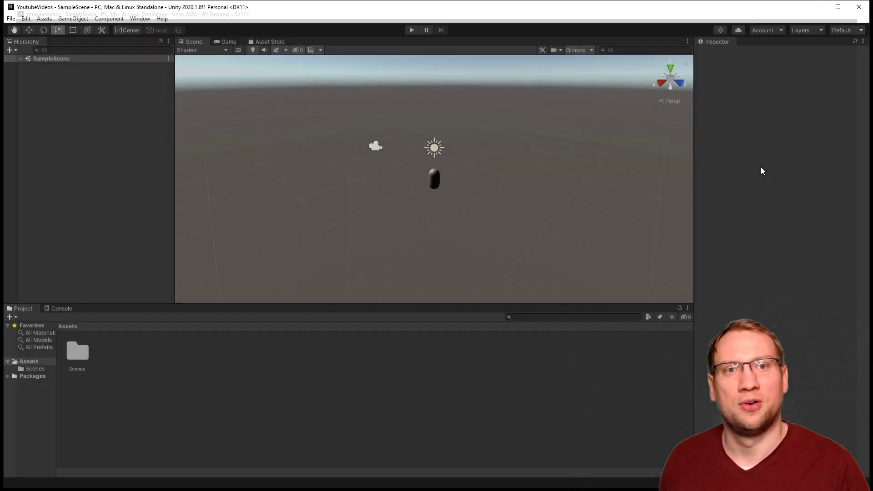